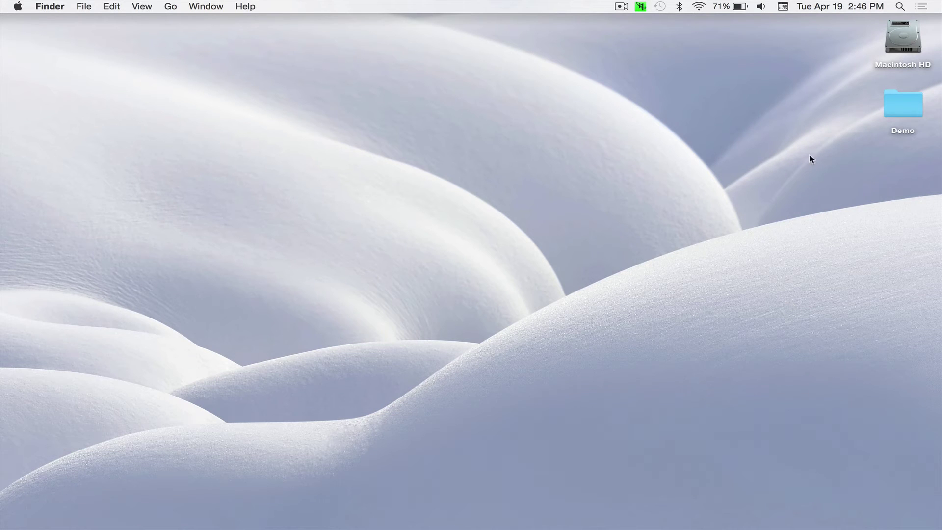
Open the Demo folder in icon view and preview airplane.jpg with Quick Look
{"action": "double_click", "coordinate": [897, 109]}
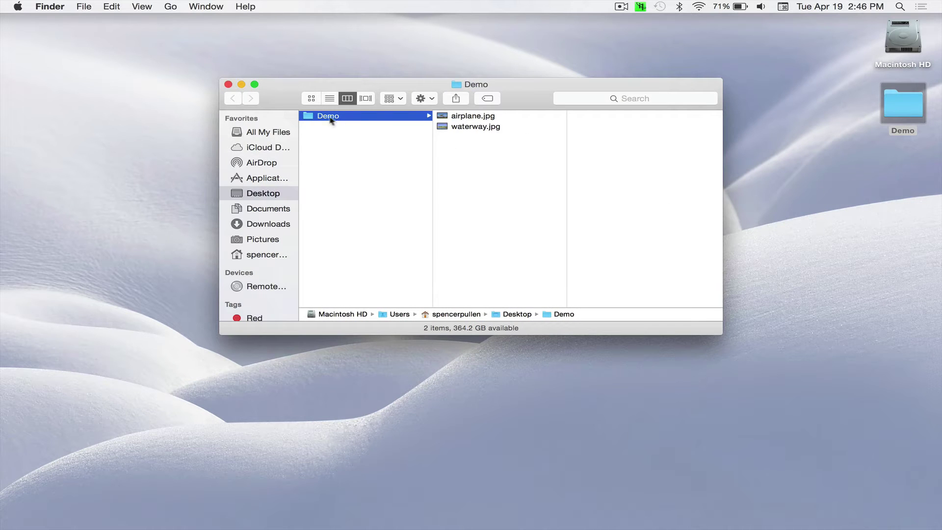
{"action": "left_click", "coordinate": [310, 97]}
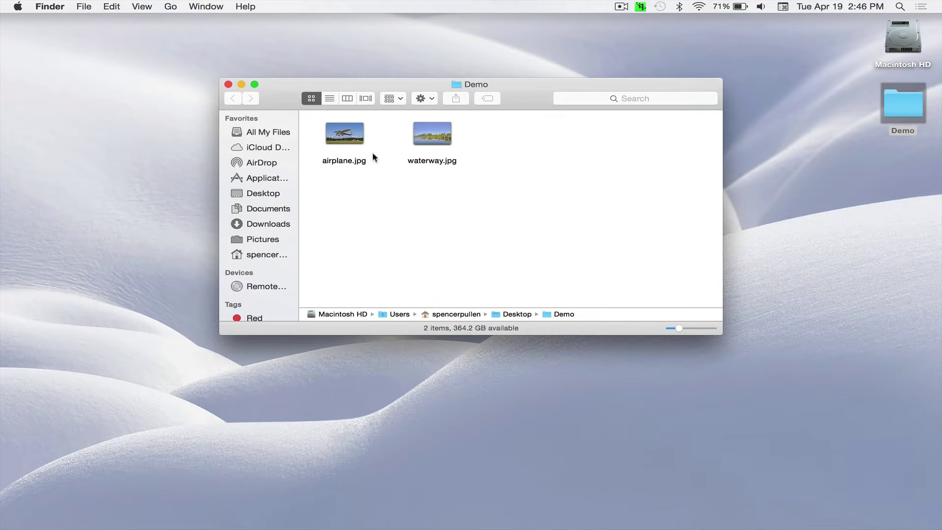
{"action": "left_click", "coordinate": [347, 137]}
{"action": "key", "text": "space"}
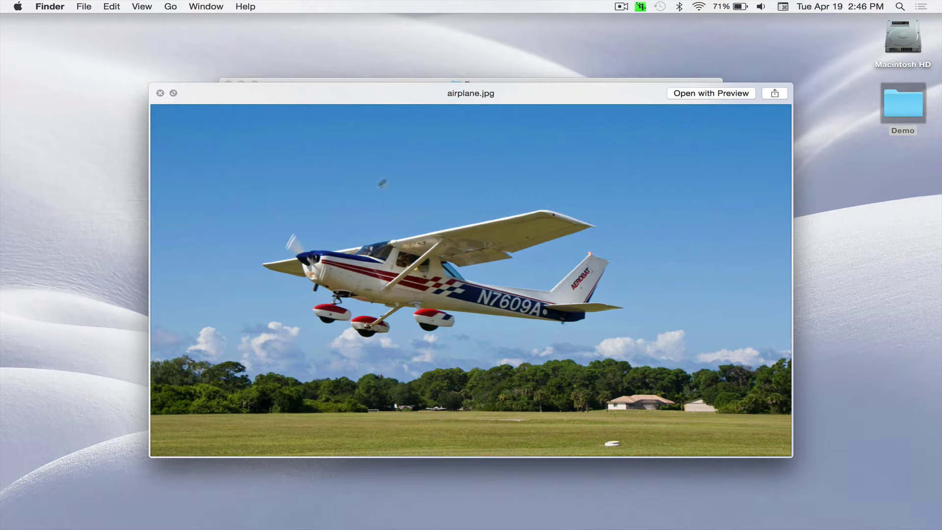
{"action": "left_click", "coordinate": [161, 94]}
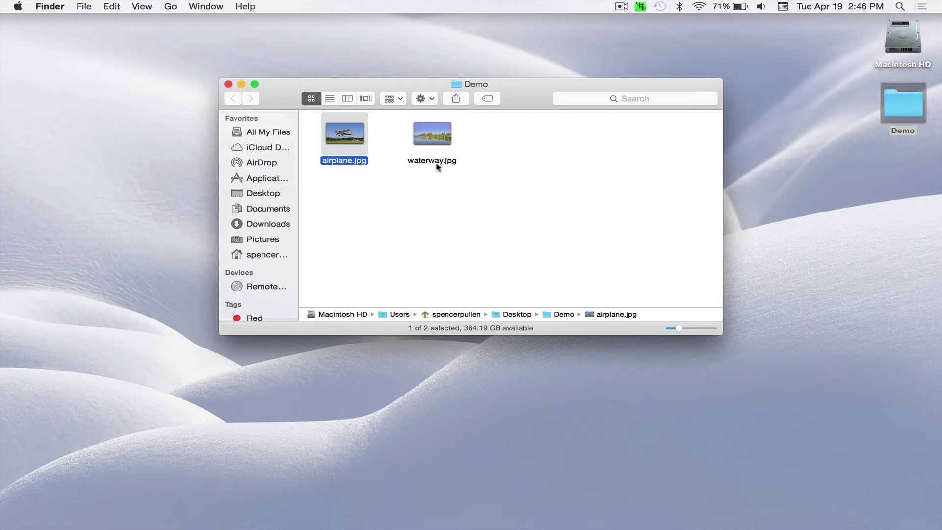
Preview waterway.jpg with Quick Look, then switch to Photoshop Elements Editor
{"action": "left_click", "coordinate": [430, 141]}
{"action": "key", "text": "space"}
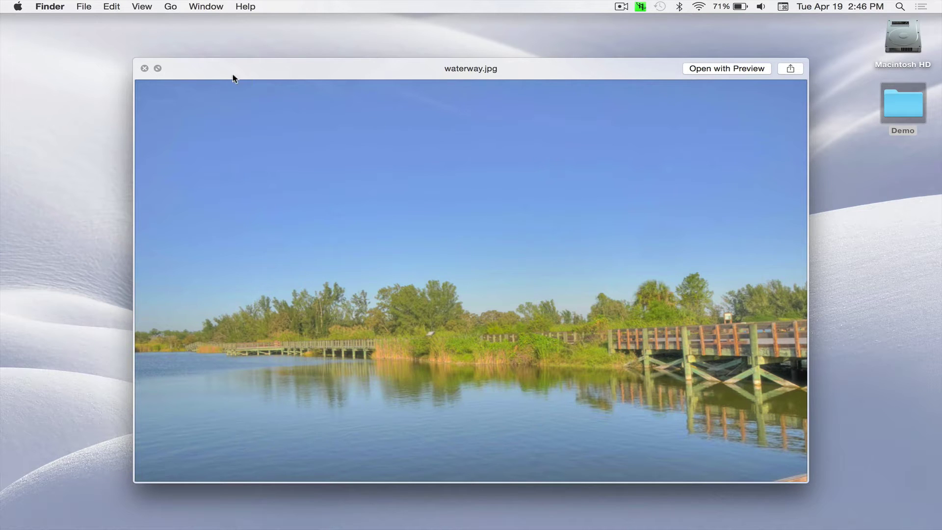
{"action": "left_click", "coordinate": [145, 69]}
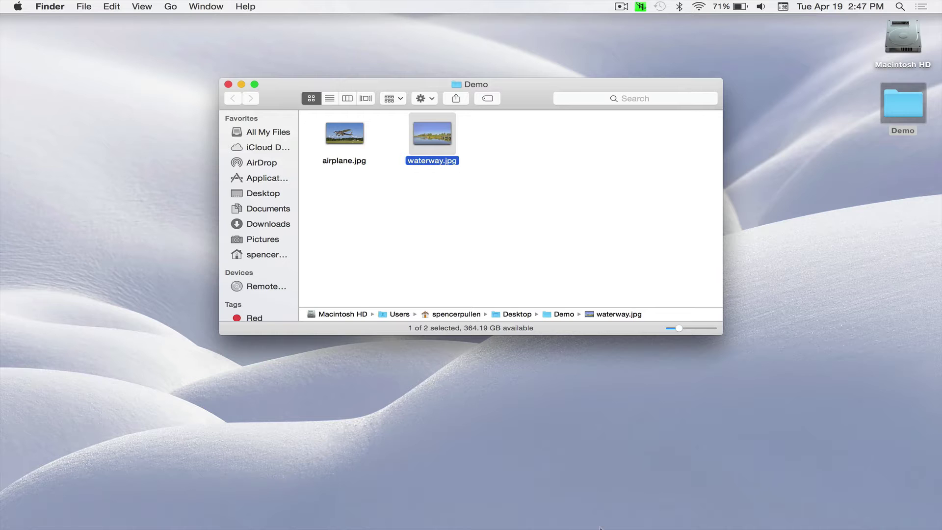
{"action": "mouse_move", "coordinate": [602, 528]}
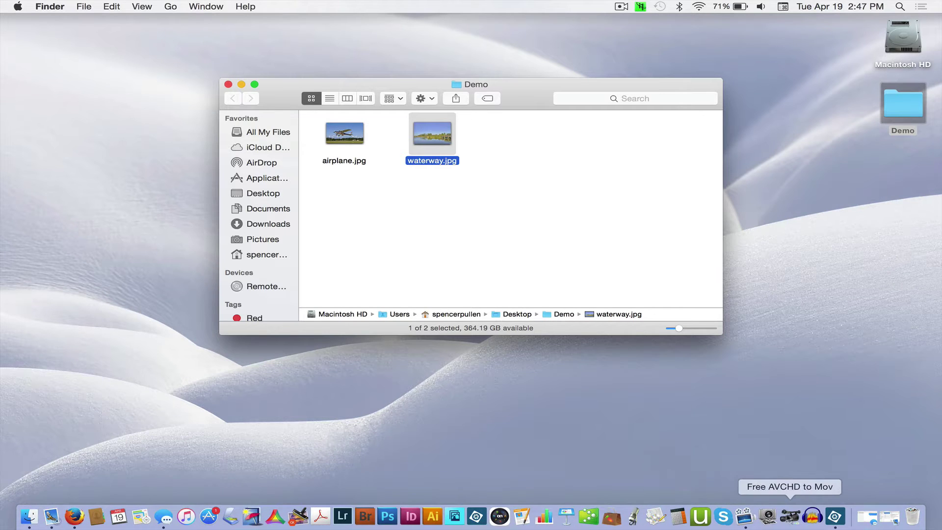
{"action": "left_click", "coordinate": [836, 515]}
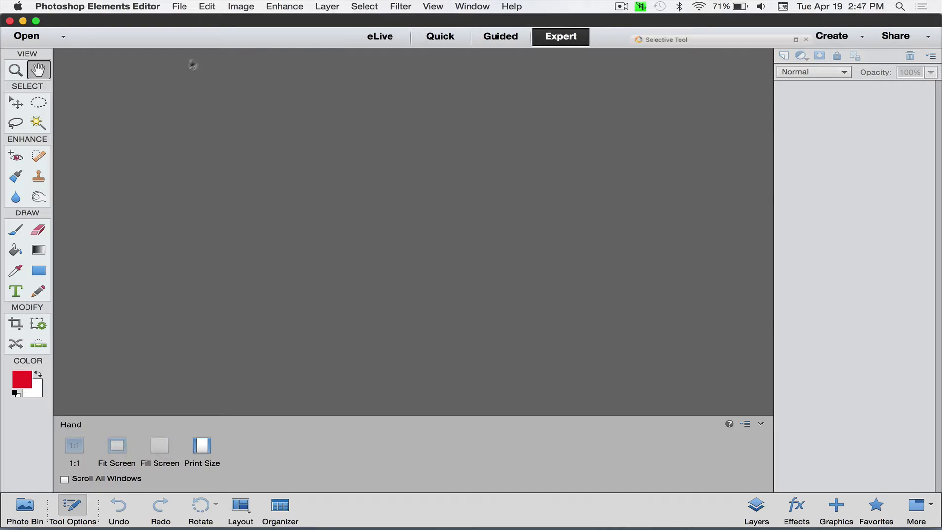
Open airplane.jpg and waterway.jpg together from the Demo folder
{"action": "left_click", "coordinate": [25, 39]}
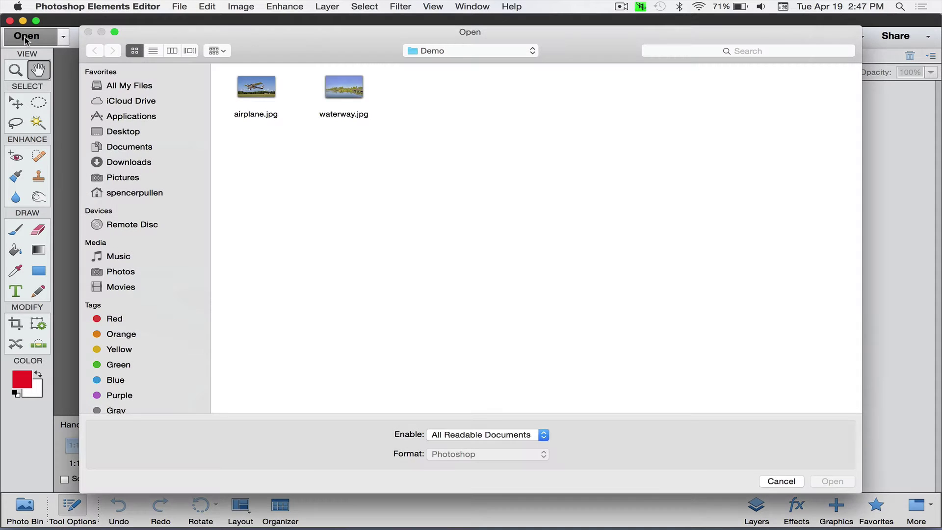
{"action": "left_click", "coordinate": [254, 91]}
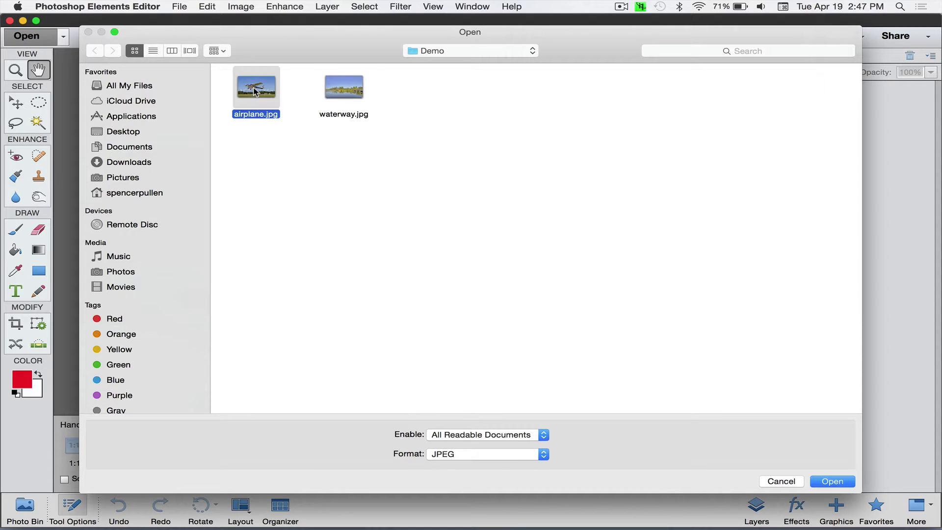
{"action": "left_click", "coordinate": [355, 92], "text": "shift"}
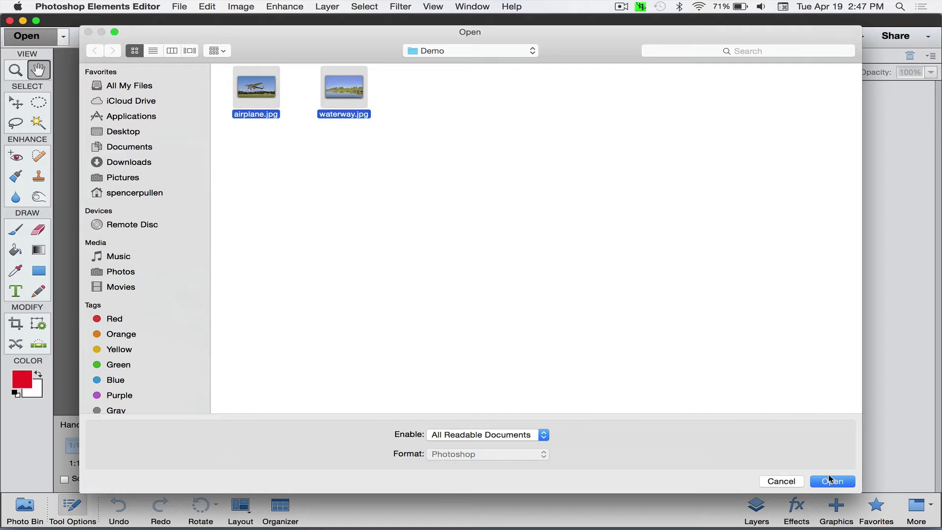
{"action": "left_click", "coordinate": [833, 481]}
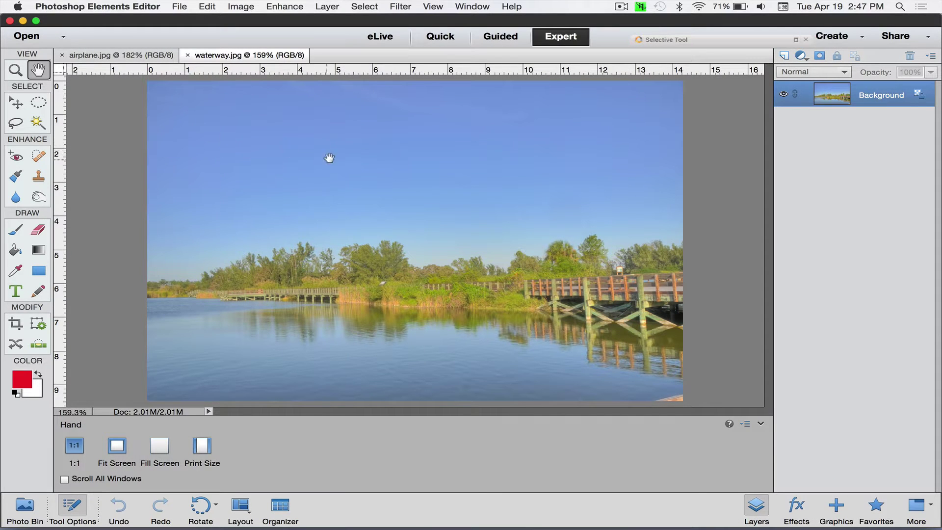
Flip to the waterway.jpg document and back to airplane.jpg
{"action": "left_click", "coordinate": [137, 55]}
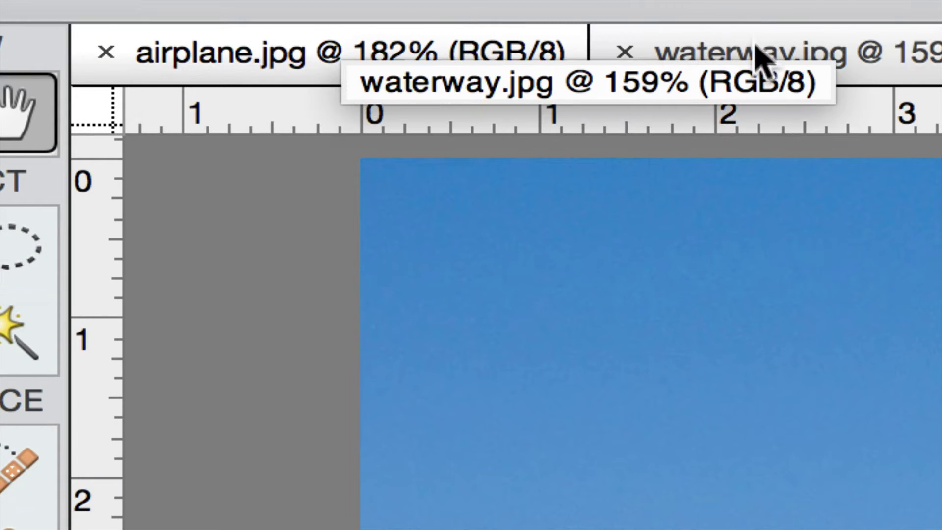
{"action": "left_click", "coordinate": [755, 54]}
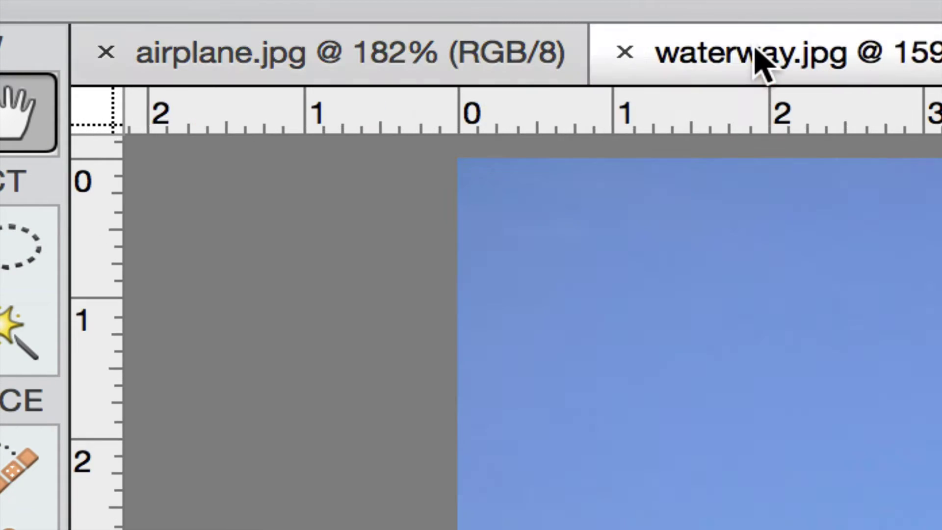
{"action": "left_click", "coordinate": [400, 55]}
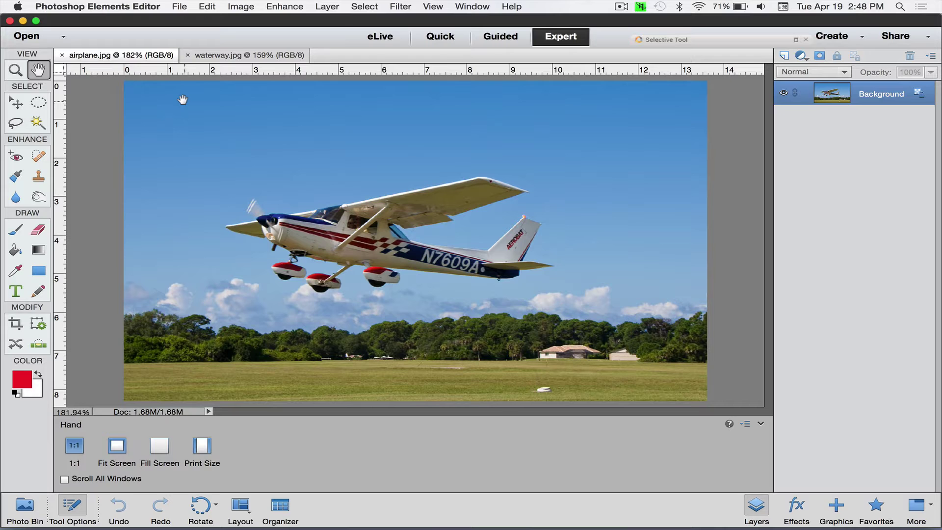
Lasso around the airplane, copy it, and switch to the waterway.jpg document
{"action": "left_click", "coordinate": [17, 124]}
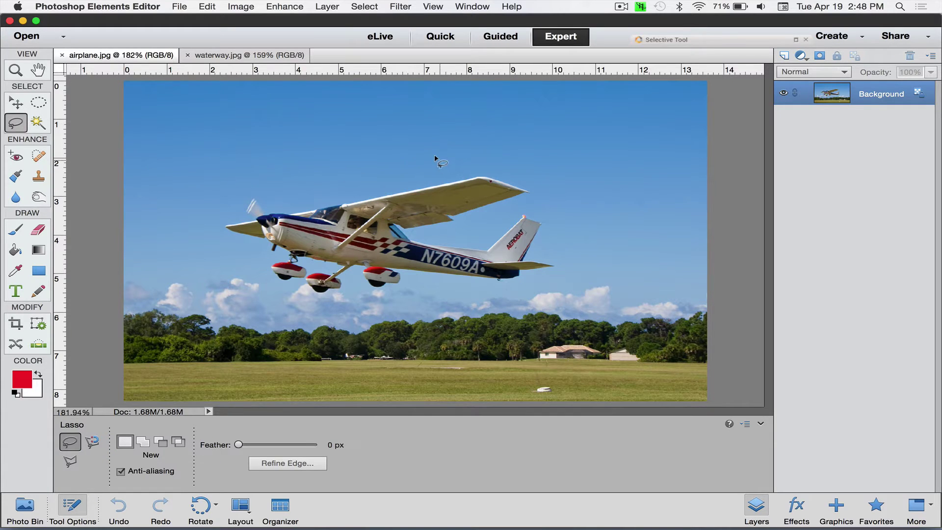
{"action": "mouse_move", "coordinate": [438, 160]}
{"action": "left_mouse_down"}
{"action": "mouse_move", "coordinate": [262, 176]}
{"action": "mouse_move", "coordinate": [215, 212]}
{"action": "mouse_move", "coordinate": [231, 261]}
{"action": "mouse_move", "coordinate": [260, 284]}
{"action": "mouse_move", "coordinate": [357, 297]}
{"action": "mouse_move", "coordinate": [562, 288]}
{"action": "mouse_move", "coordinate": [552, 190]}
{"action": "left_mouse_up"}
{"action": "left_click_drag", "start_coordinate": [475, 161], "coordinate": [432, 158]}
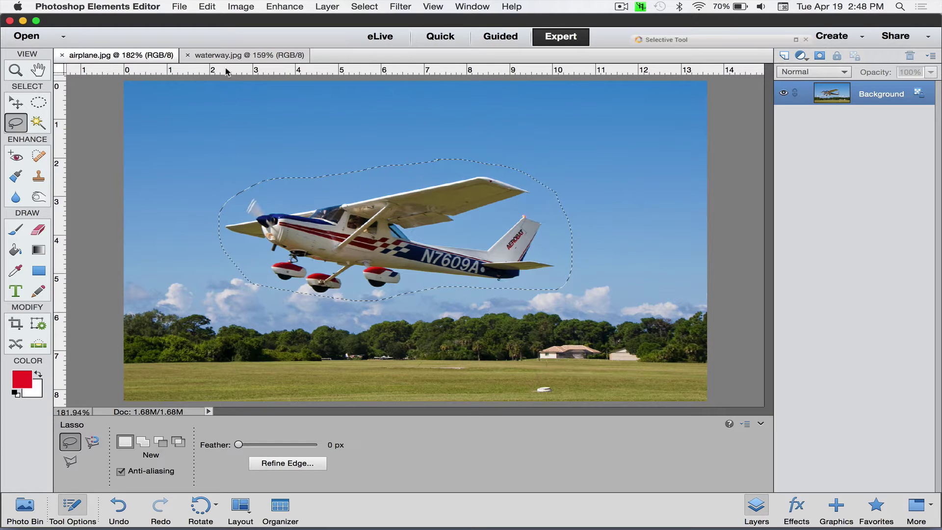
{"action": "left_click", "coordinate": [206, 6]}
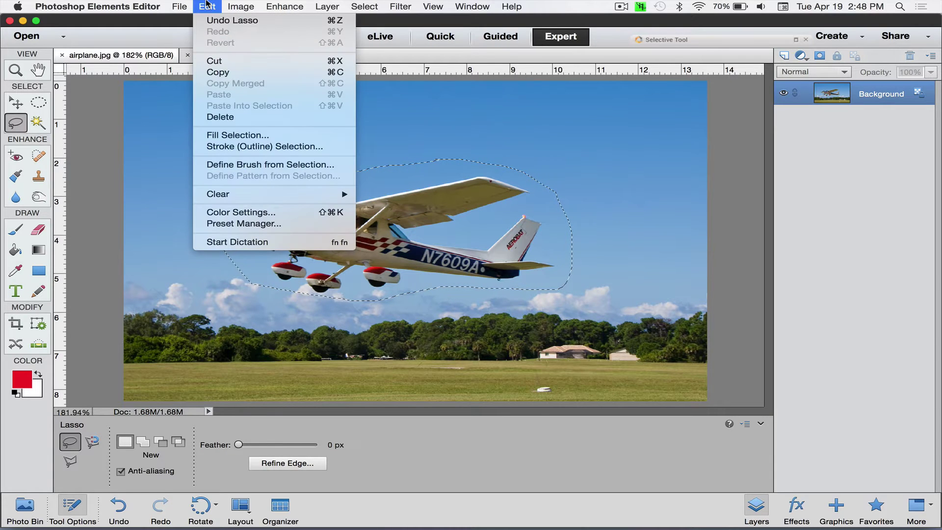
{"action": "left_click", "coordinate": [222, 72]}
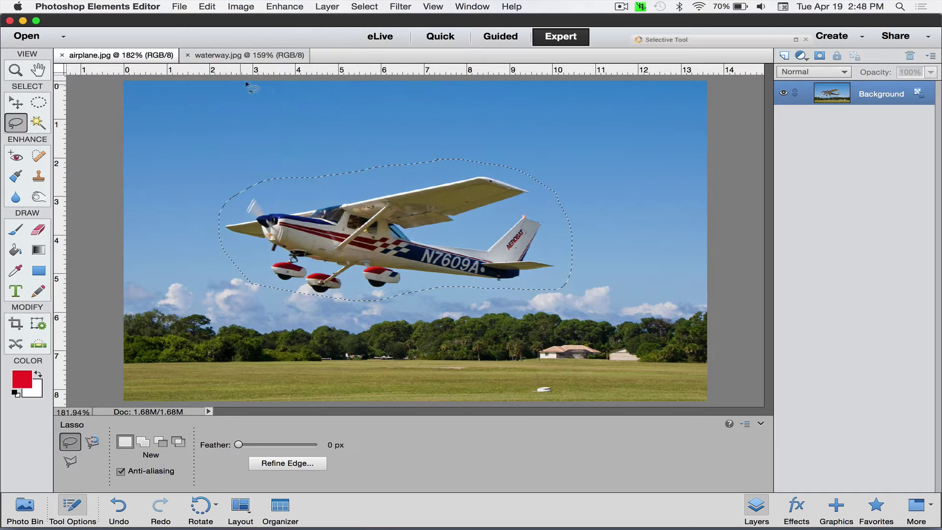
{"action": "left_click", "coordinate": [249, 55]}
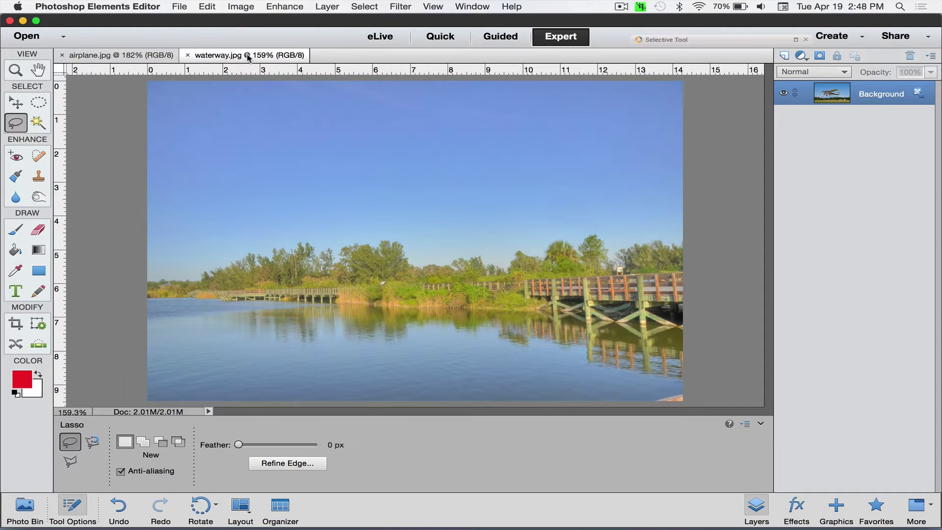
{"action": "left_click", "coordinate": [208, 6]}
Paste the airplane into waterway.jpg and move it up into the sky above the trees
{"action": "left_click", "coordinate": [218, 94]}
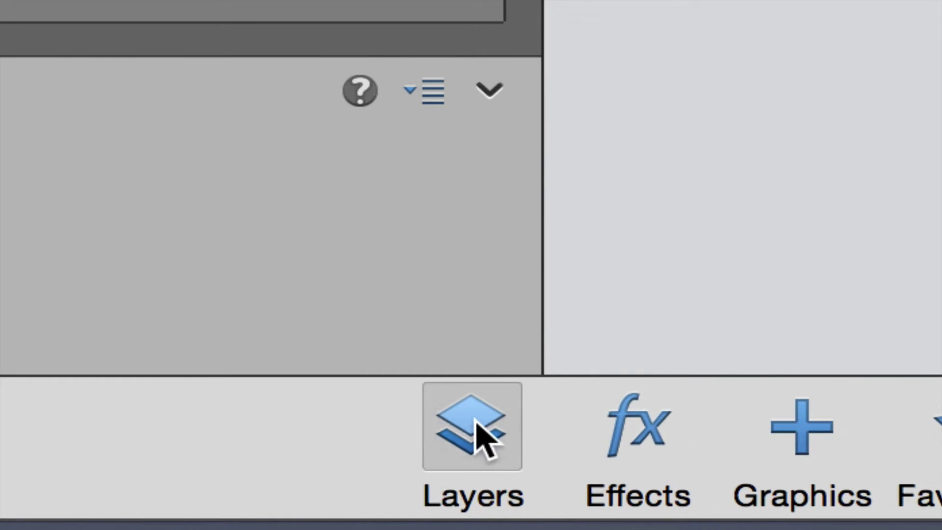
{"action": "left_click", "coordinate": [475, 421]}
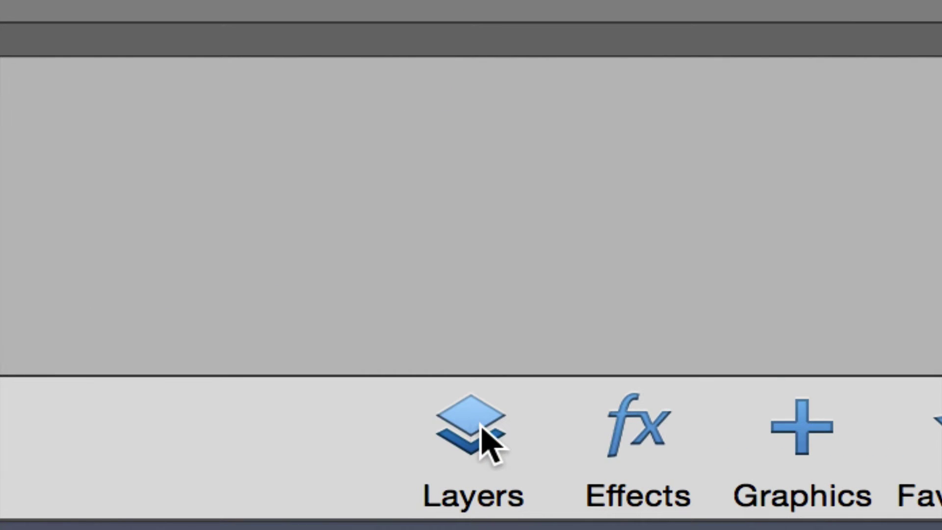
{"action": "left_click", "coordinate": [480, 426]}
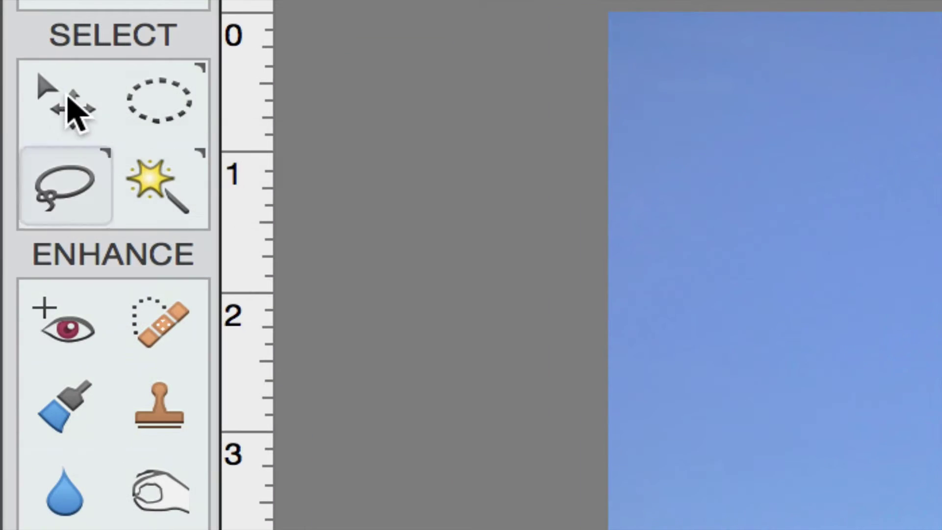
{"action": "left_click", "coordinate": [69, 98]}
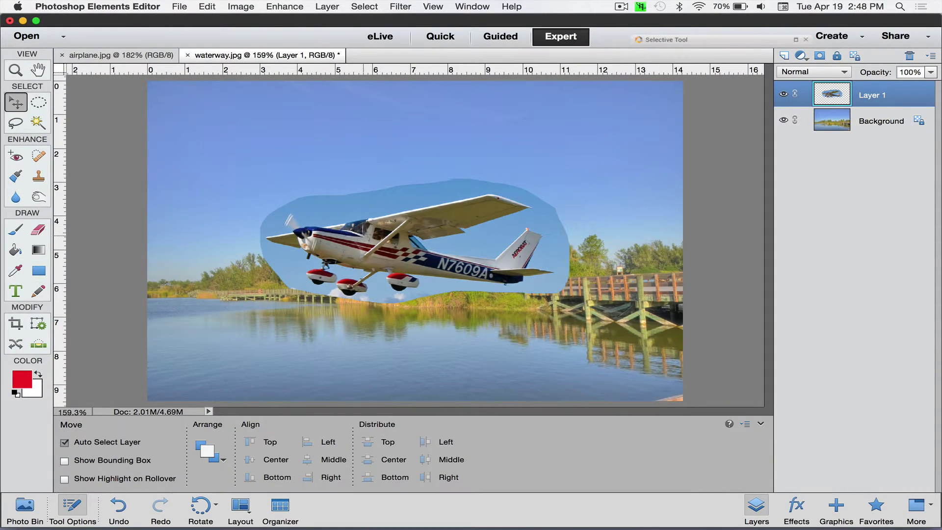
{"action": "left_click_drag", "start_coordinate": [359, 238], "coordinate": [413, 163]}
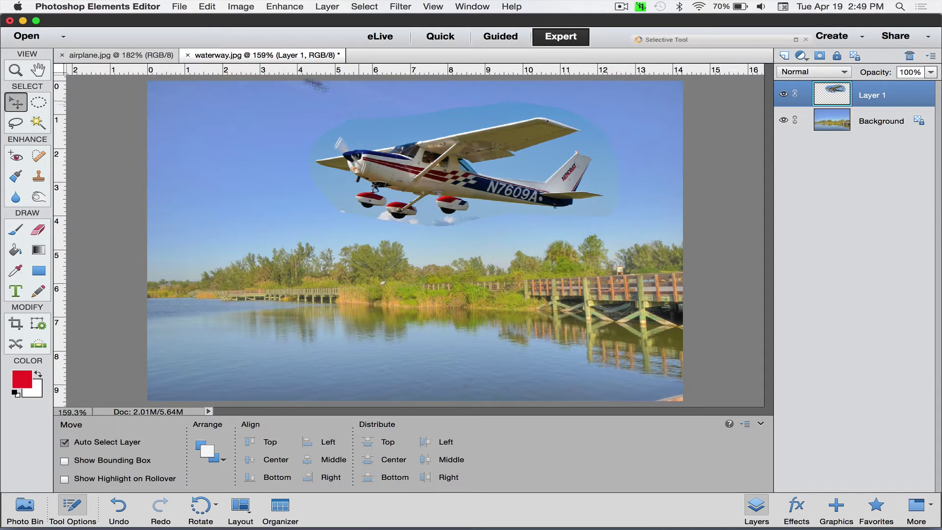
Close waterway.jpg without saving changes, then close airplane.jpg
{"action": "left_click", "coordinate": [188, 55]}
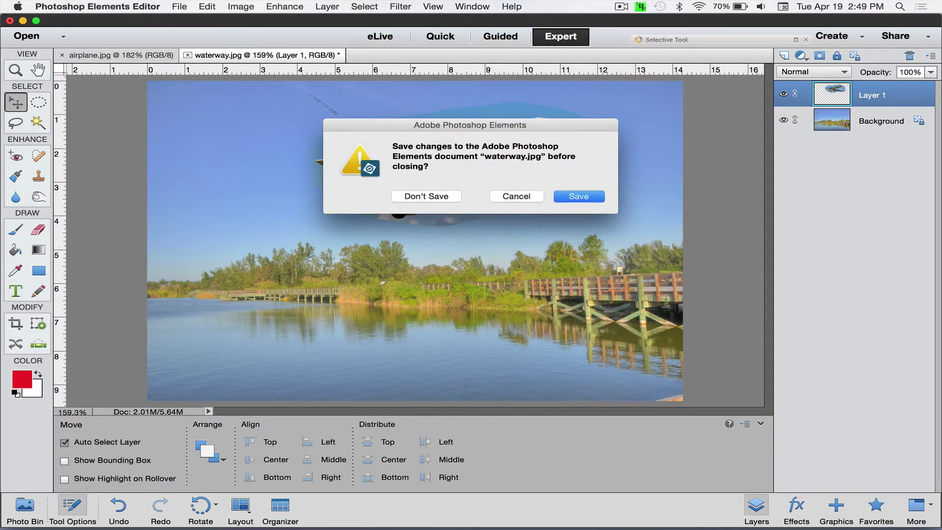
{"action": "left_click", "coordinate": [424, 197]}
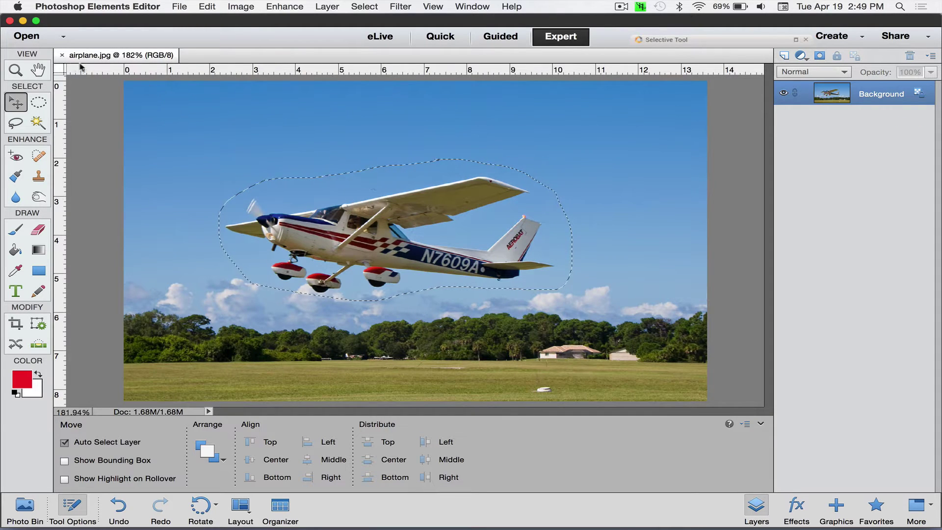
{"action": "left_click", "coordinate": [62, 56]}
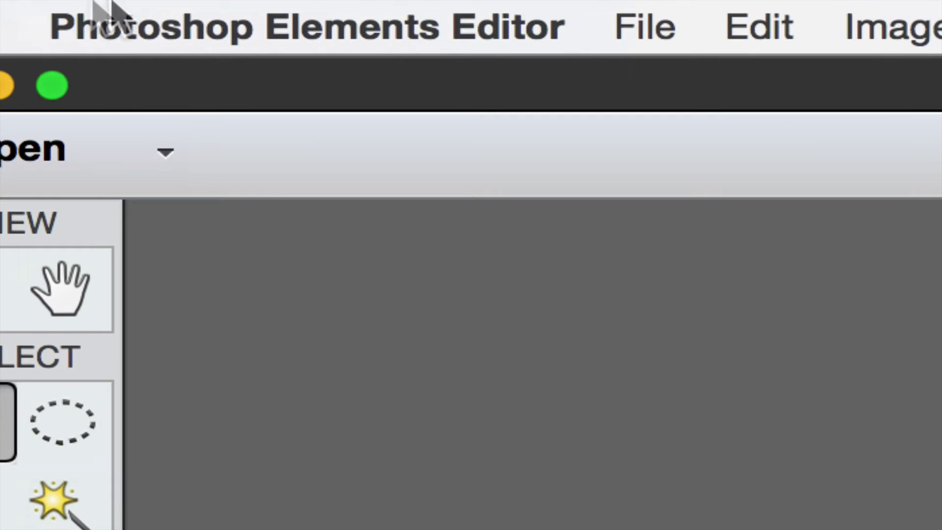
Navigate to the Preferences submenu in the Photoshop Elements Editor menu
{"action": "left_click", "coordinate": [67, 6]}
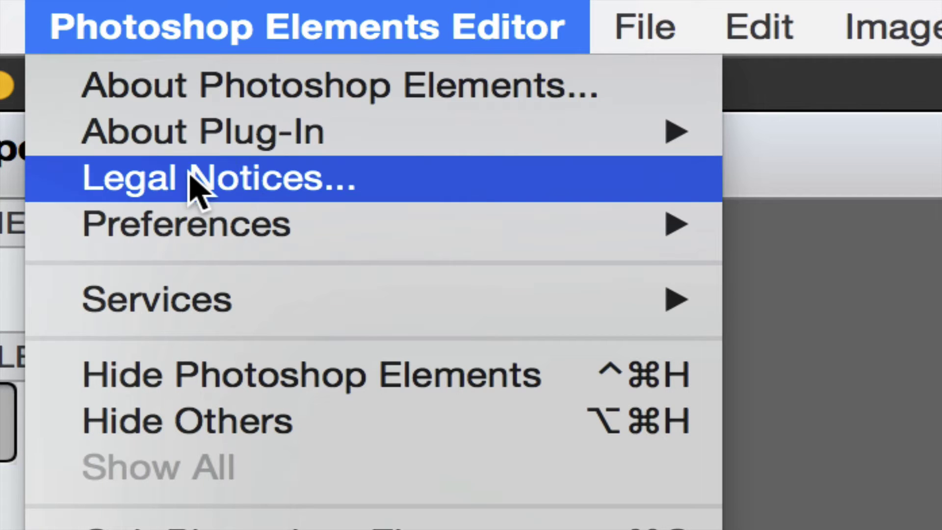
{"action": "mouse_move", "coordinate": [189, 224]}
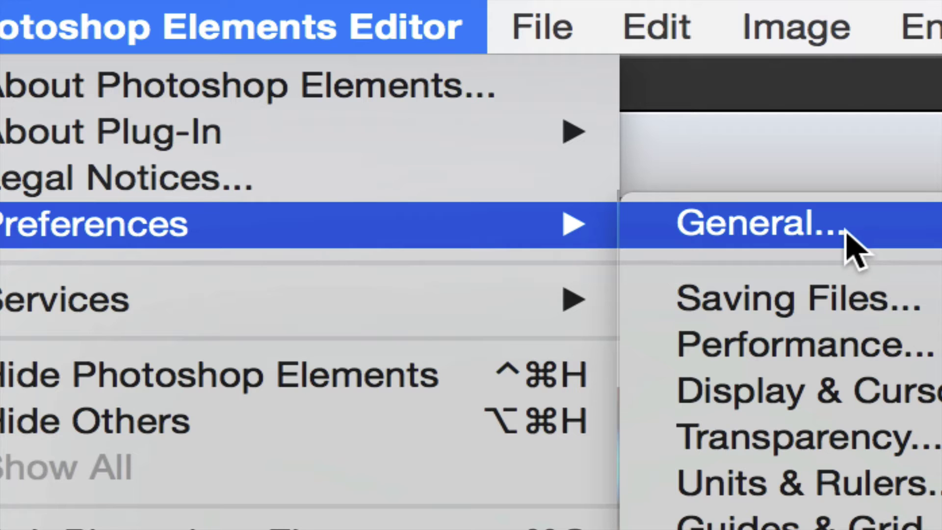
{"action": "mouse_move", "coordinate": [661, 24]}
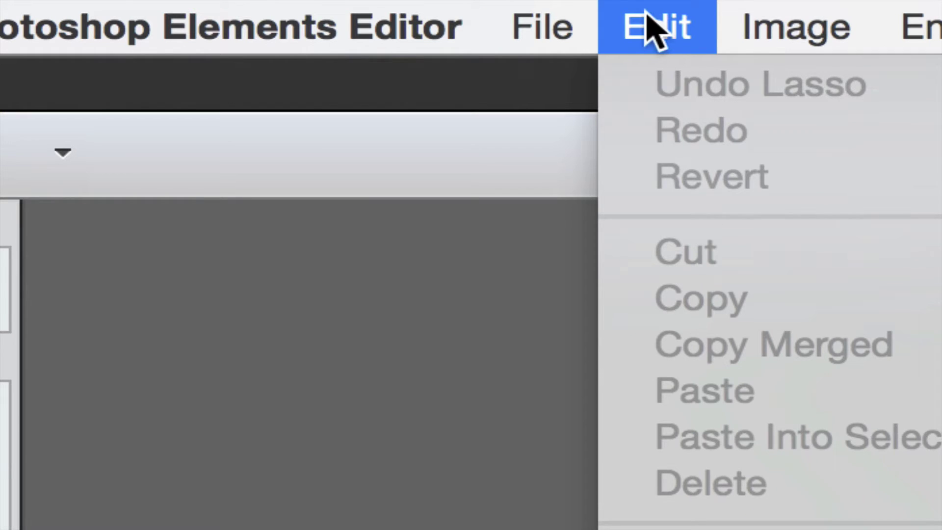
{"action": "mouse_move", "coordinate": [444, 6]}
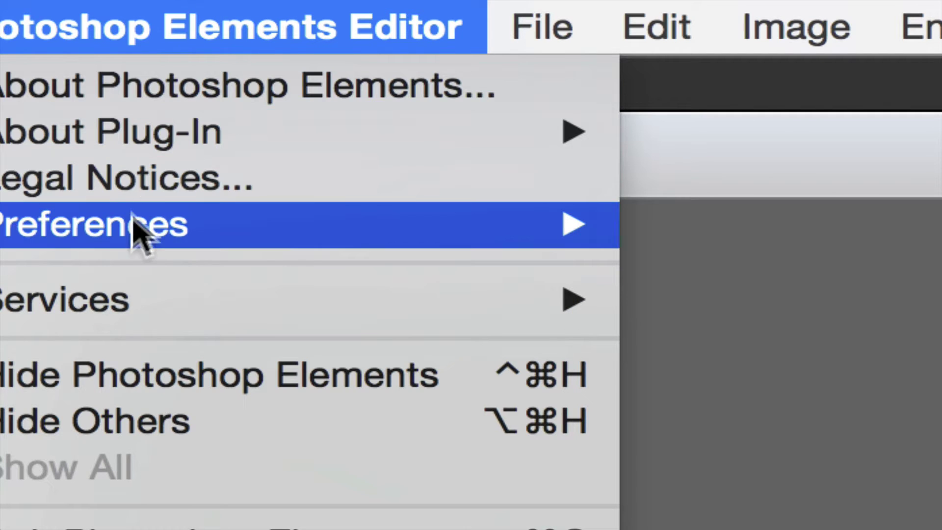
{"action": "mouse_move", "coordinate": [133, 233]}
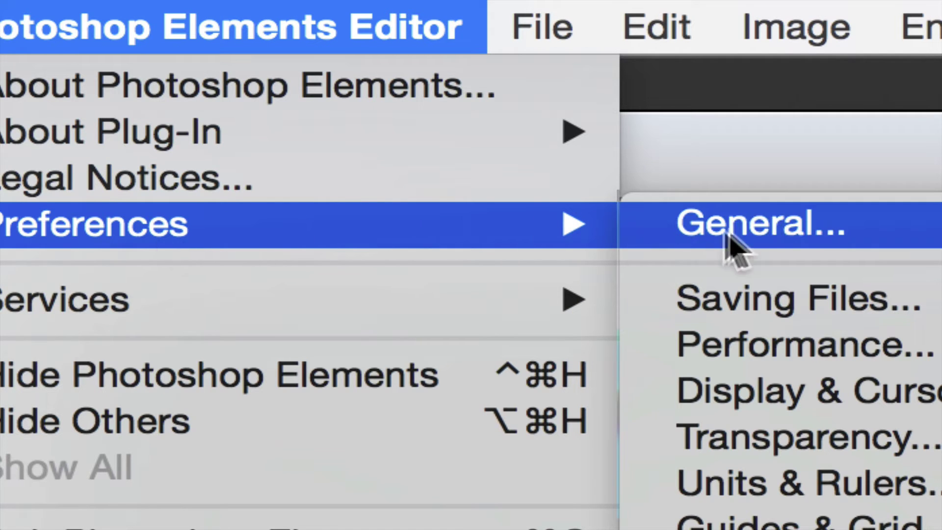
In General preferences, allow floating documents in Expert Mode, disable floating window docking, and confirm
{"action": "left_click", "coordinate": [794, 241]}
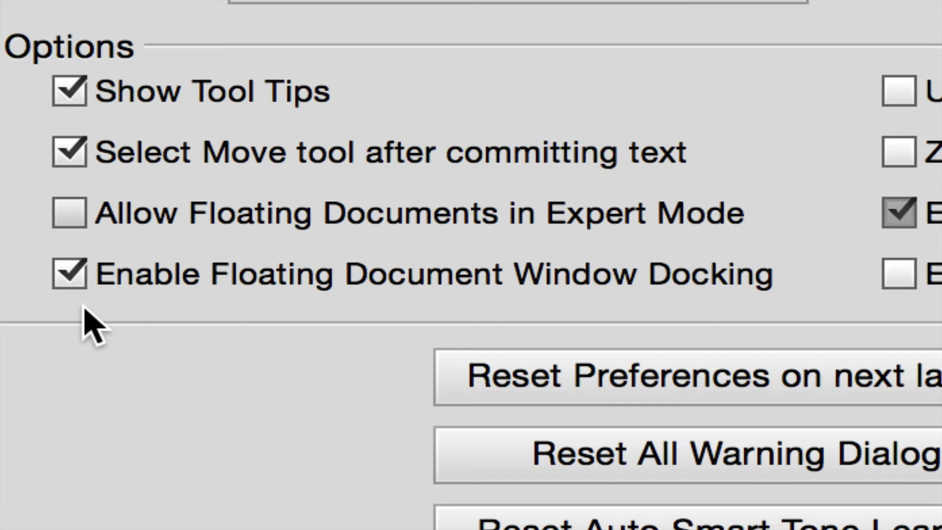
{"action": "left_click", "coordinate": [70, 216]}
{"action": "left_click", "coordinate": [73, 273]}
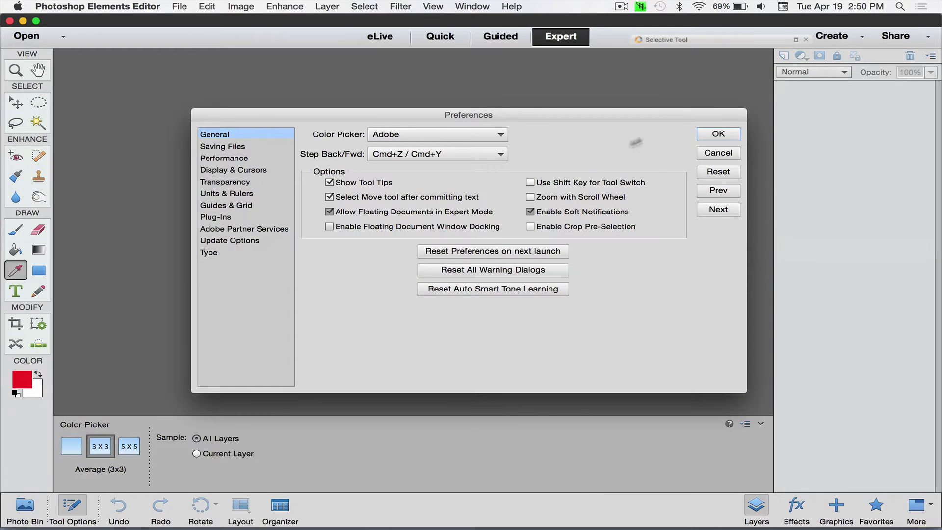
{"action": "left_click", "coordinate": [717, 133]}
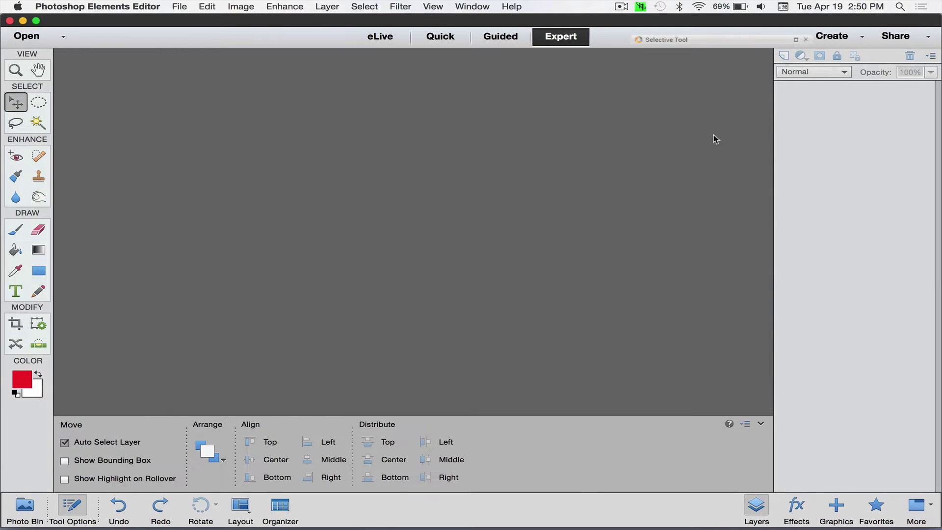
Open airplane.jpg and waterway.jpg again from the Demo folder
{"action": "left_click", "coordinate": [26, 36]}
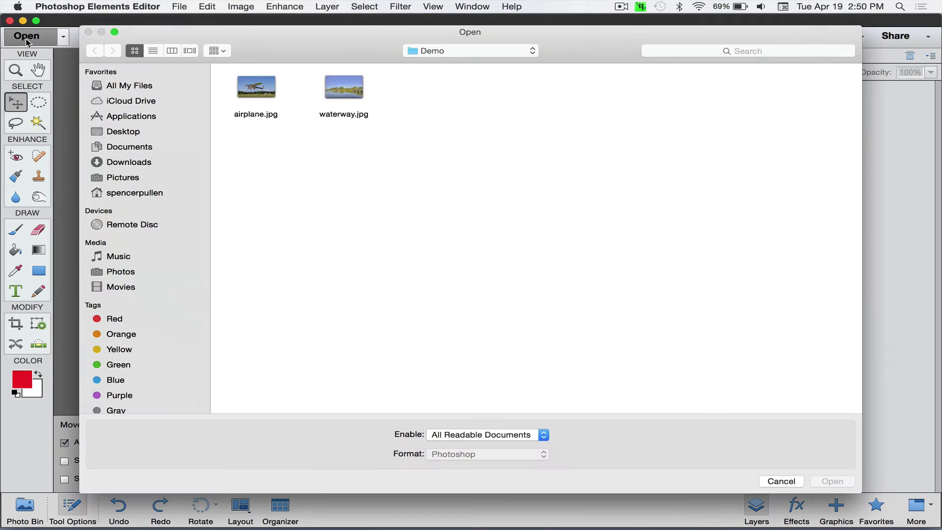
{"action": "left_click", "coordinate": [256, 88]}
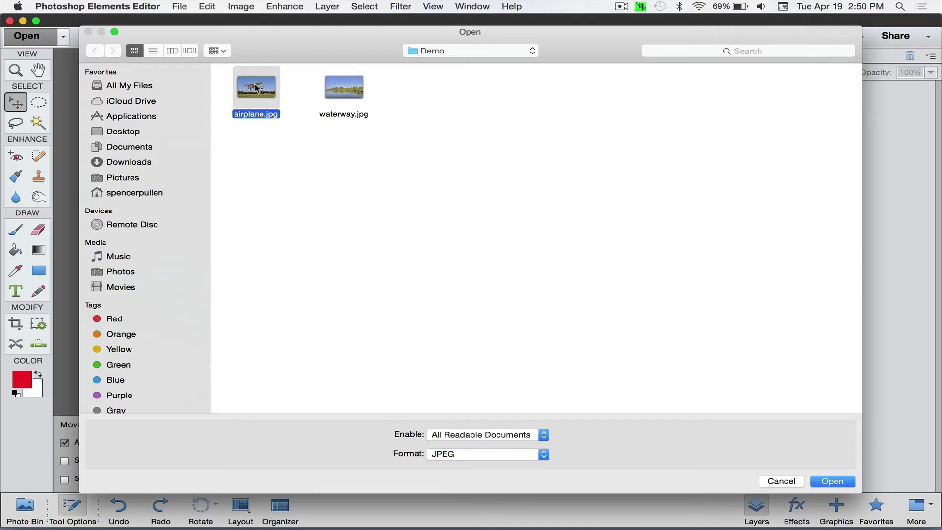
{"action": "left_click", "coordinate": [347, 94], "text": "shift"}
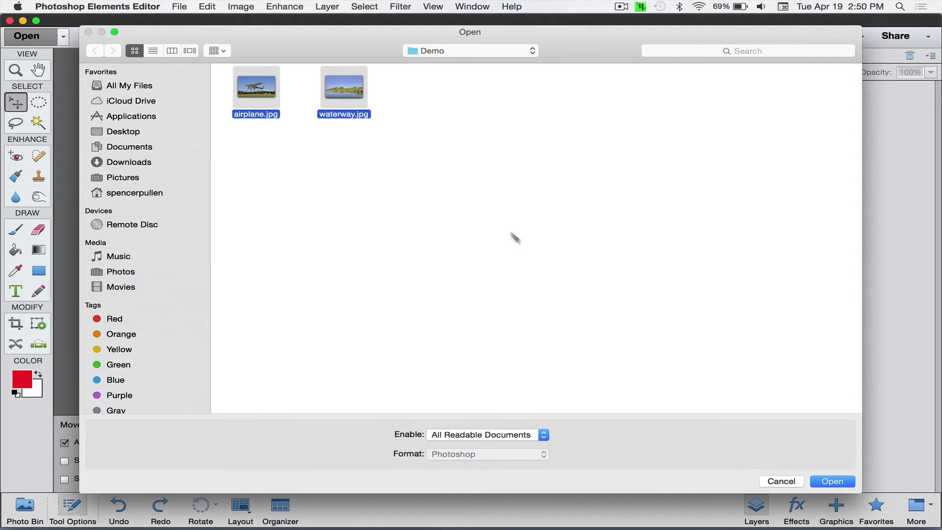
{"action": "left_click", "coordinate": [833, 481]}
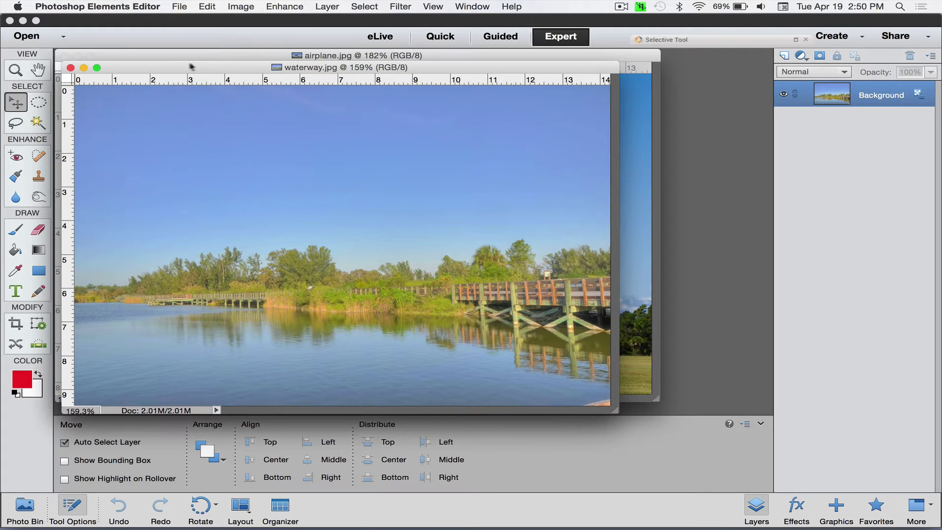
Drag the airplane.jpg and waterway.jpg floating windows apart so both are visible
{"action": "left_click_drag", "start_coordinate": [160, 70], "coordinate": [489, 126]}
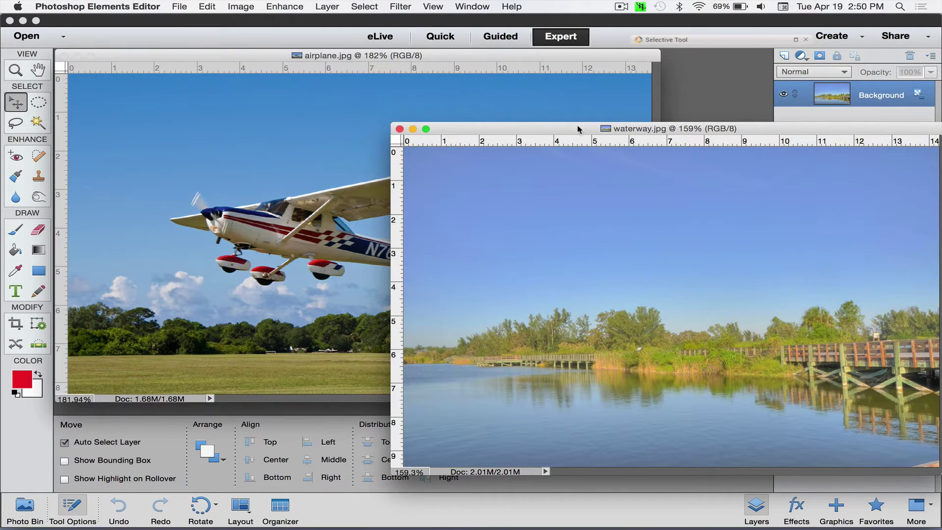
{"action": "left_click_drag", "start_coordinate": [577, 131], "coordinate": [563, 108]}
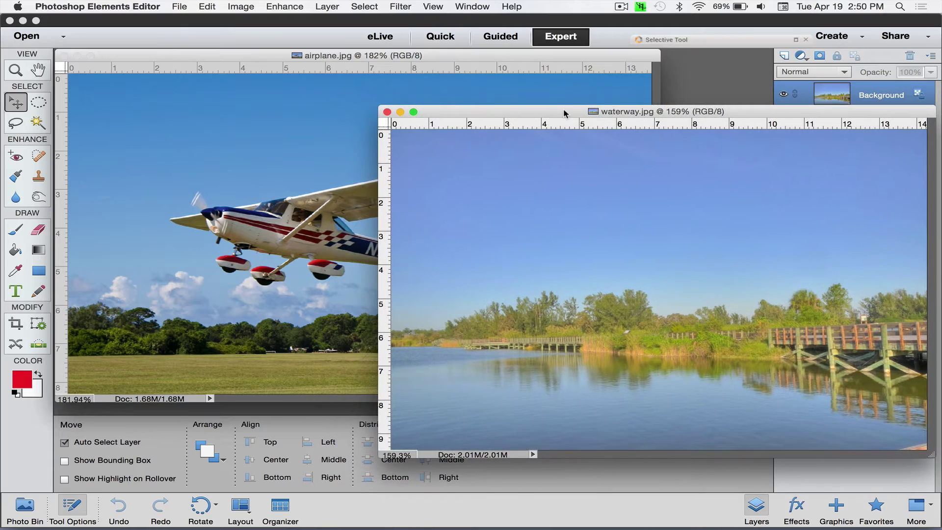
{"action": "left_click", "coordinate": [518, 56]}
{"action": "mouse_move", "coordinate": [518, 56]}
{"action": "left_mouse_down"}
{"action": "mouse_move", "coordinate": [552, 97]}
{"action": "mouse_move", "coordinate": [646, 119]}
{"action": "mouse_move", "coordinate": [543, 73]}
{"action": "mouse_move", "coordinate": [600, 76]}
{"action": "mouse_move", "coordinate": [467, 41]}
{"action": "mouse_move", "coordinate": [343, 66]}
{"action": "mouse_move", "coordinate": [324, 173]}
{"action": "mouse_move", "coordinate": [857, 66]}
{"action": "mouse_move", "coordinate": [529, 68]}
{"action": "left_mouse_up"}
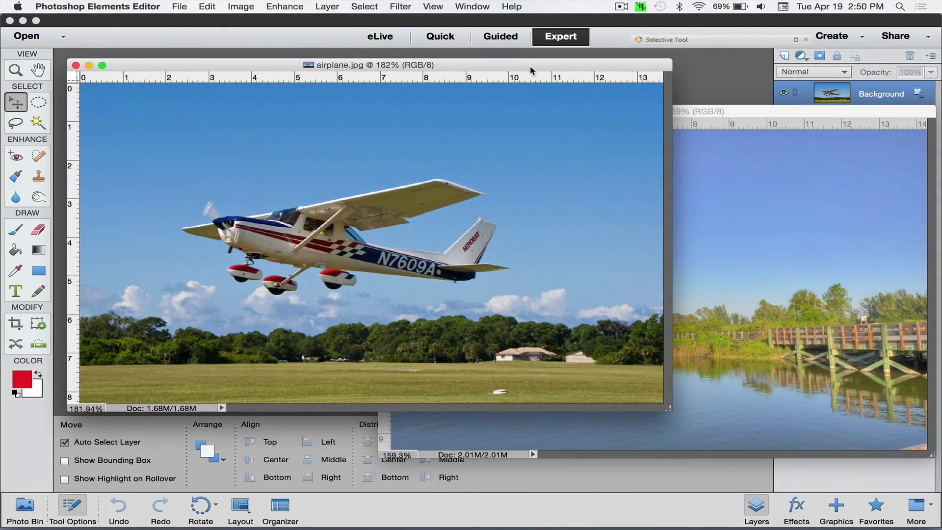
{"action": "left_click", "coordinate": [776, 112]}
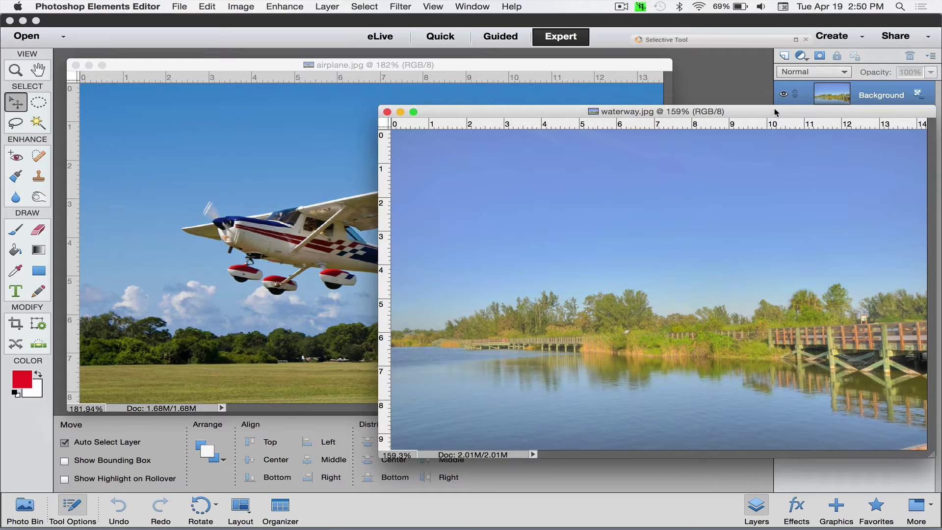
{"action": "left_click_drag", "start_coordinate": [776, 112], "coordinate": [840, 138]}
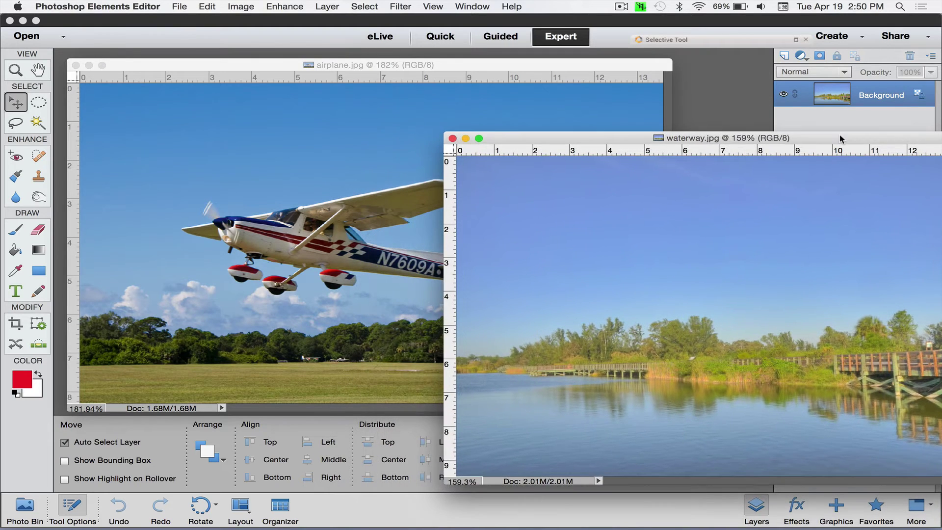
Lasso a selection around the plane in the airplane.jpg window
{"action": "left_click", "coordinate": [581, 64]}
{"action": "left_click", "coordinate": [16, 123]}
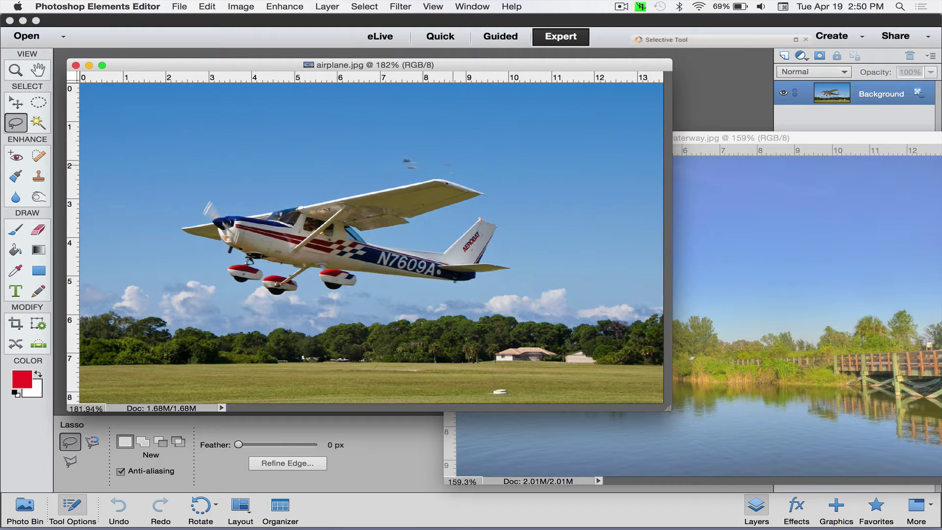
{"action": "left_click_drag", "start_coordinate": [260, 178], "coordinate": [201, 188]}
{"action": "mouse_move", "coordinate": [202, 286]}
{"action": "left_mouse_down"}
{"action": "mouse_move", "coordinate": [288, 301]}
{"action": "mouse_move", "coordinate": [377, 284]}
{"action": "mouse_move", "coordinate": [473, 283]}
{"action": "mouse_move", "coordinate": [538, 258]}
{"action": "mouse_move", "coordinate": [501, 191]}
{"action": "left_mouse_up"}
{"action": "left_click_drag", "start_coordinate": [436, 158], "coordinate": [443, 162]}
Drag the selected plane with the Move tool into the waterway.jpg window as a new layer
{"action": "left_click", "coordinate": [17, 104]}
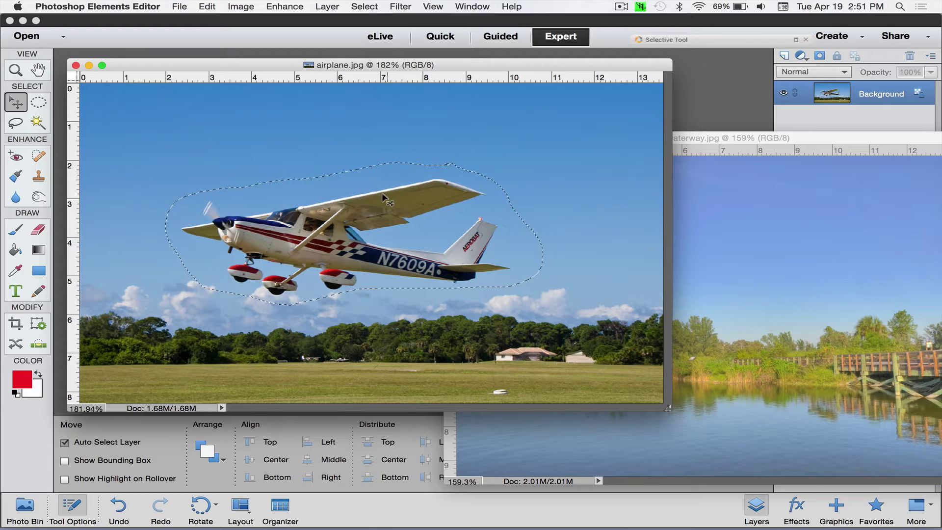
{"action": "mouse_move", "coordinate": [382, 196]}
{"action": "left_mouse_down"}
{"action": "mouse_move", "coordinate": [652, 196]}
{"action": "mouse_move", "coordinate": [657, 226]}
{"action": "left_mouse_up"}
{"action": "left_click_drag", "start_coordinate": [714, 238], "coordinate": [740, 244]}
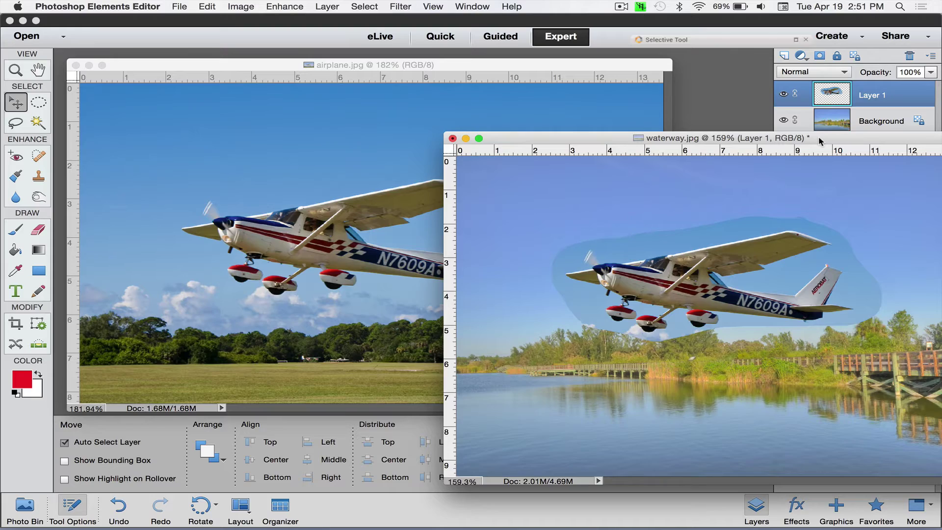
{"action": "left_click_drag", "start_coordinate": [818, 137], "coordinate": [569, 65]}
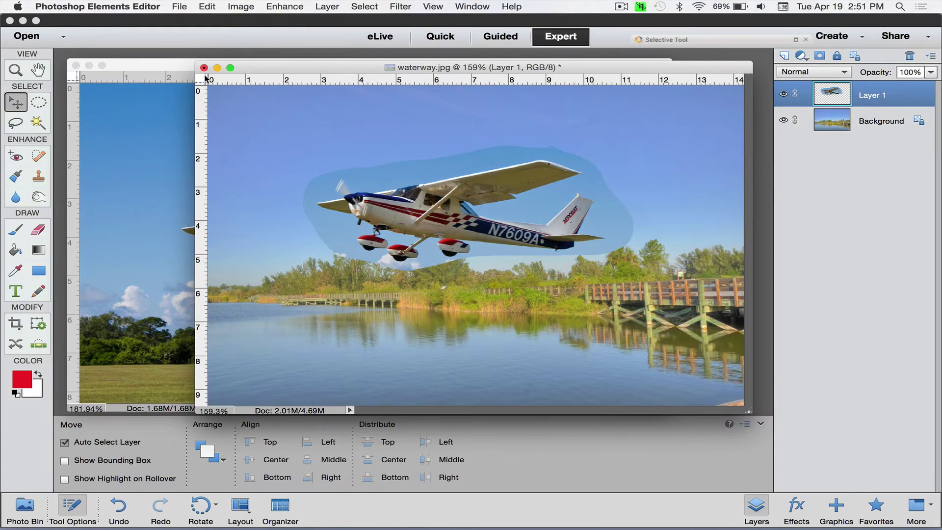
Close the airplane.jpg window and reposition the waterway.jpg window
{"action": "left_click", "coordinate": [149, 63]}
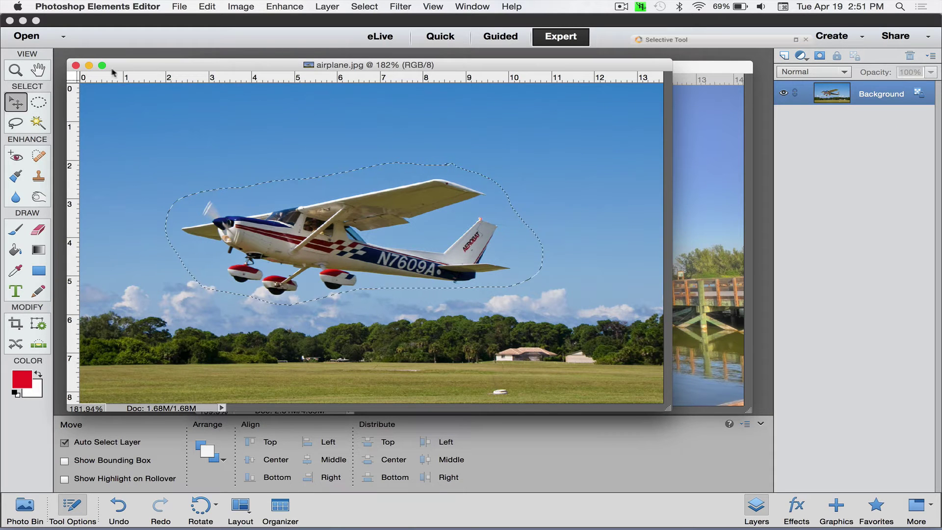
{"action": "left_click", "coordinate": [76, 65]}
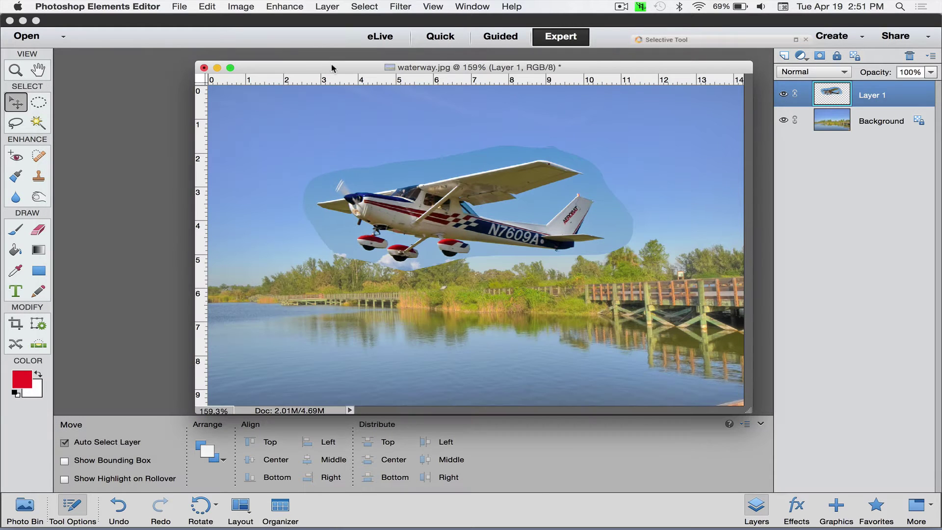
{"action": "left_click_drag", "start_coordinate": [331, 68], "coordinate": [204, 59]}
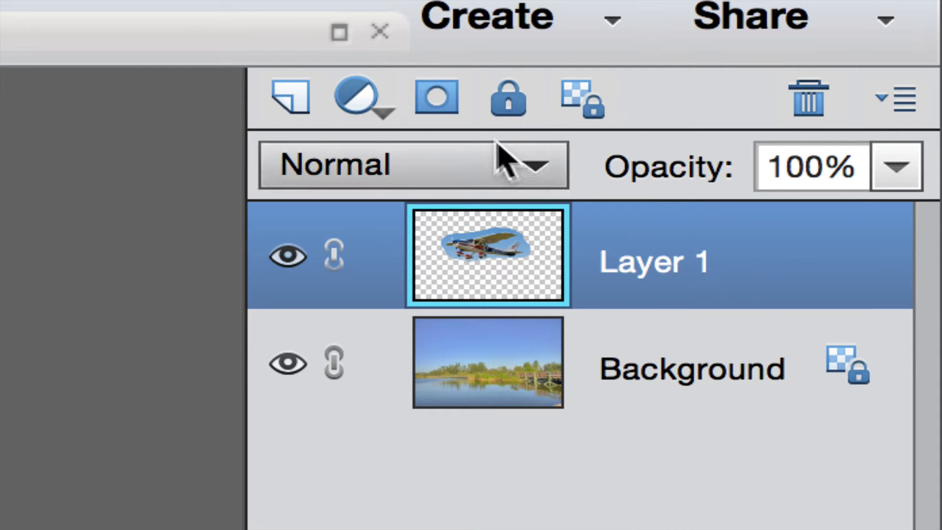
Add a layer mask to Layer 1 and set up the Brush to paint in black
{"action": "left_click", "coordinate": [443, 98]}
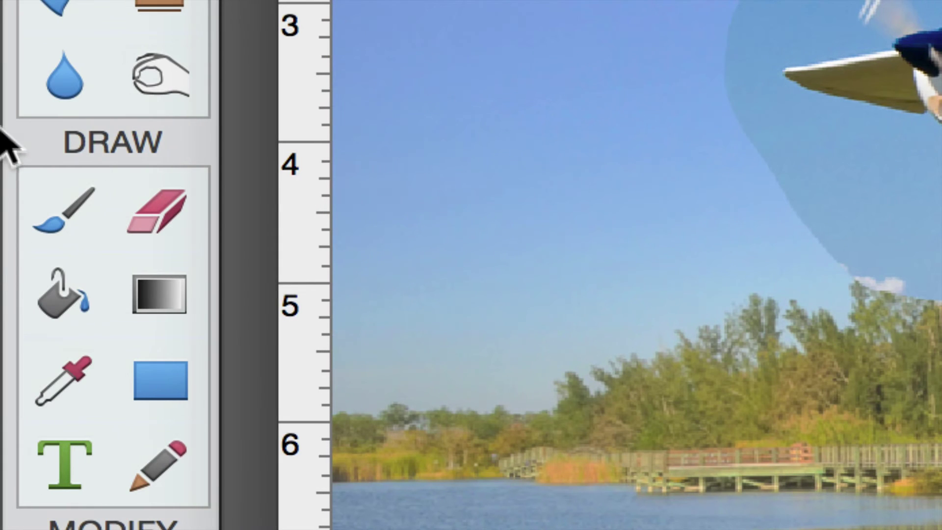
{"action": "left_click", "coordinate": [56, 212]}
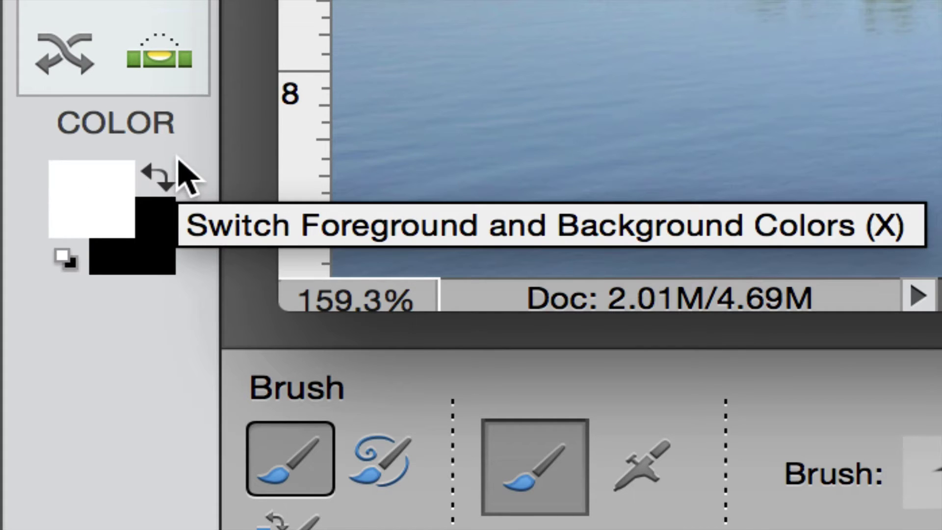
{"action": "left_click", "coordinate": [158, 176]}
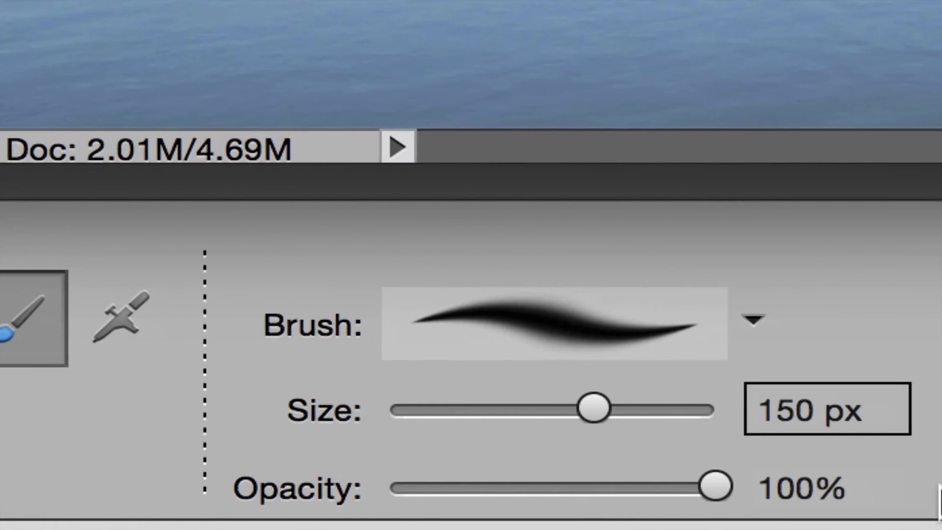
Choose the Soft Round 27 pixels brush from the Default Brushes set
{"action": "left_click", "coordinate": [751, 324]}
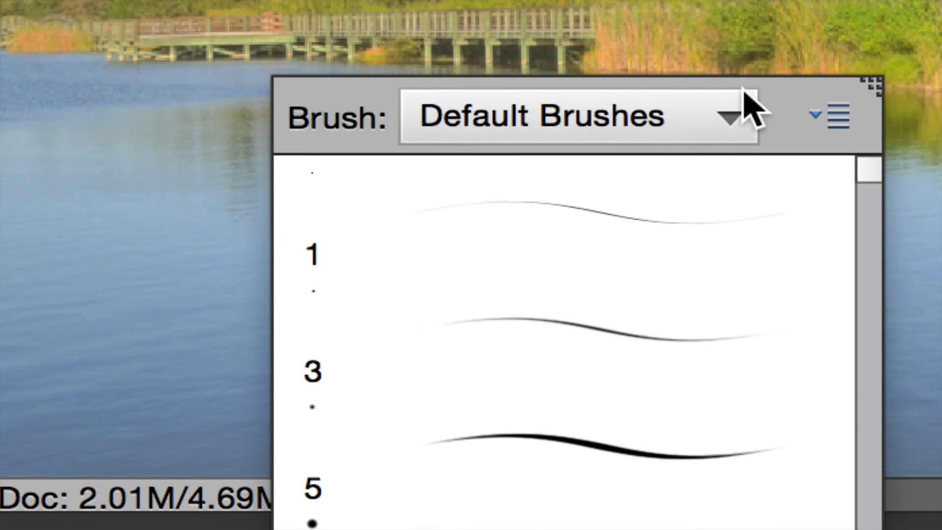
{"action": "left_click", "coordinate": [723, 117]}
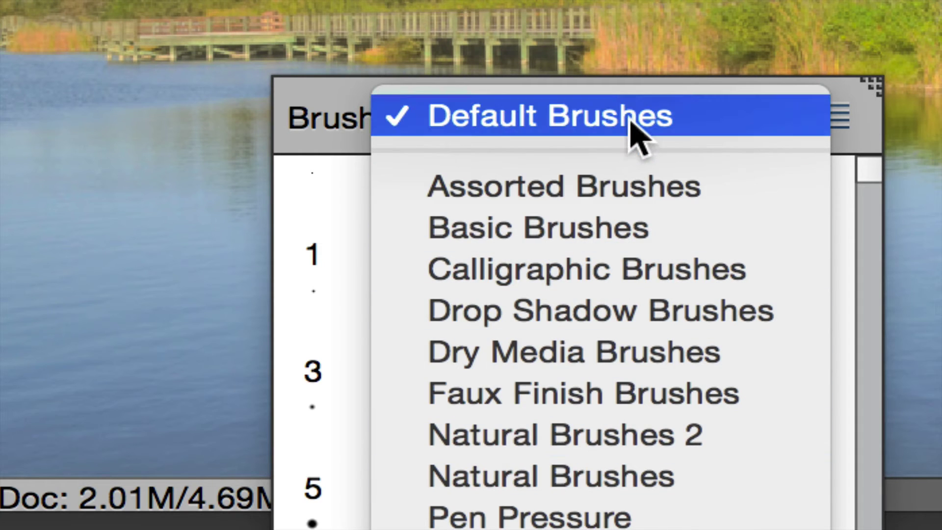
{"action": "left_click", "coordinate": [632, 129]}
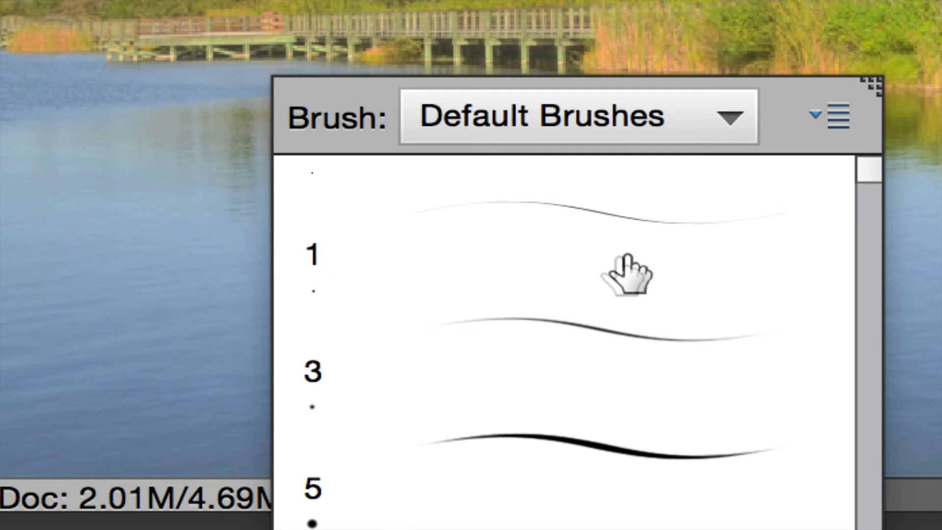
{"action": "scroll", "coordinate": [407, 329], "scroll_direction": "down", "scroll_amount": 3}
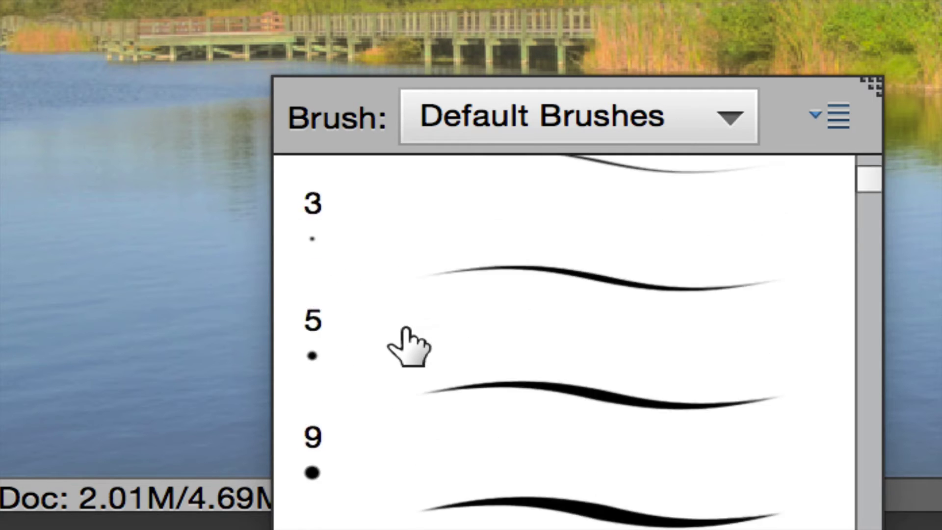
{"action": "scroll", "coordinate": [406, 330], "scroll_direction": "down", "scroll_amount": 2}
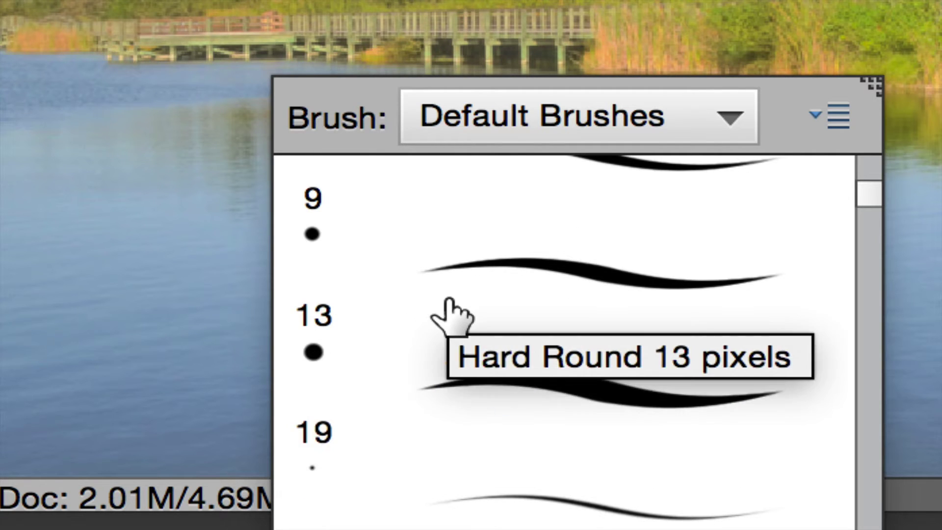
{"action": "scroll", "coordinate": [448, 315], "scroll_direction": "down", "scroll_amount": 3}
{"action": "scroll", "coordinate": [450, 316], "scroll_direction": "down", "scroll_amount": 3}
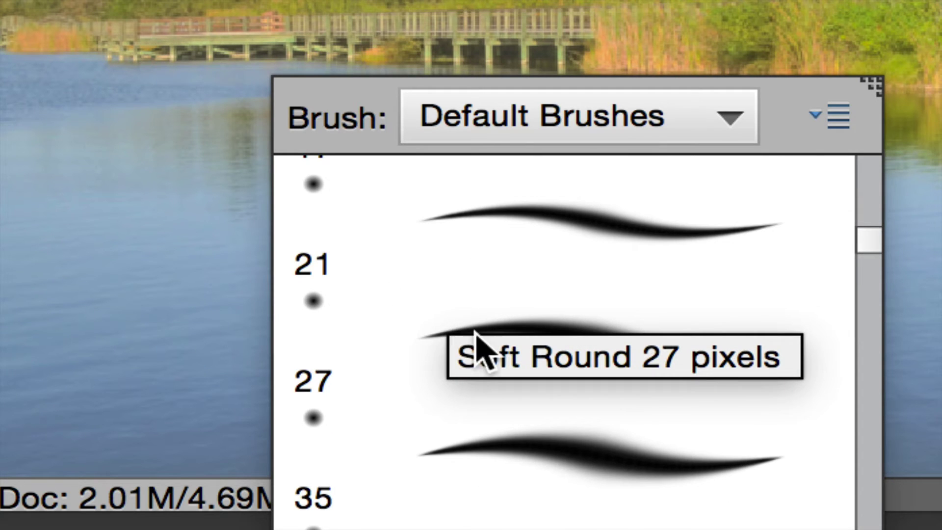
{"action": "left_click", "coordinate": [513, 324]}
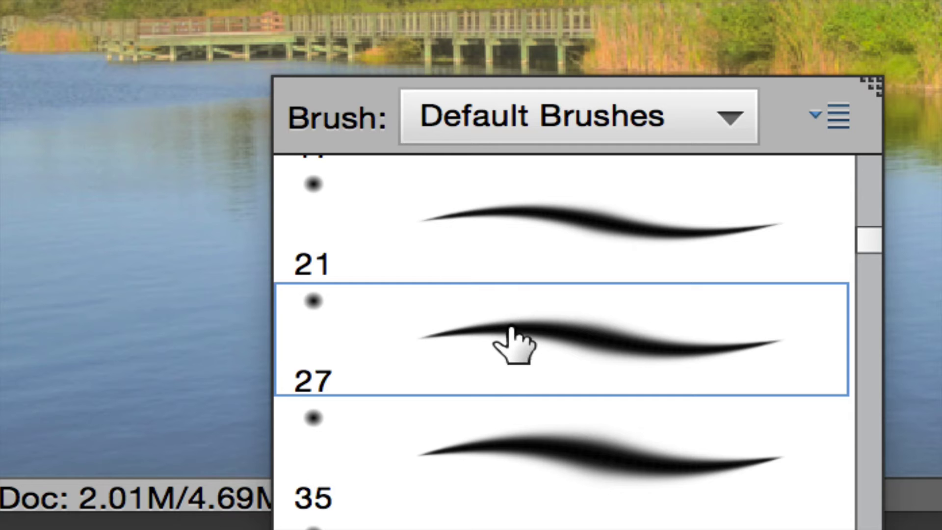
{"action": "left_click", "coordinate": [510, 328]}
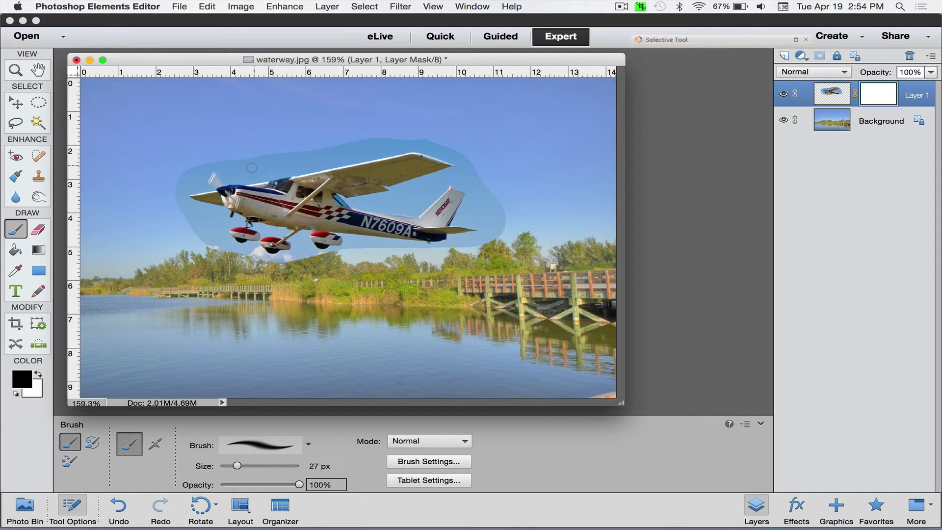
At 400% zoom, paint black on the mask over the sky band above the plane and wingtip
{"action": "key", "text": "super+equal"}
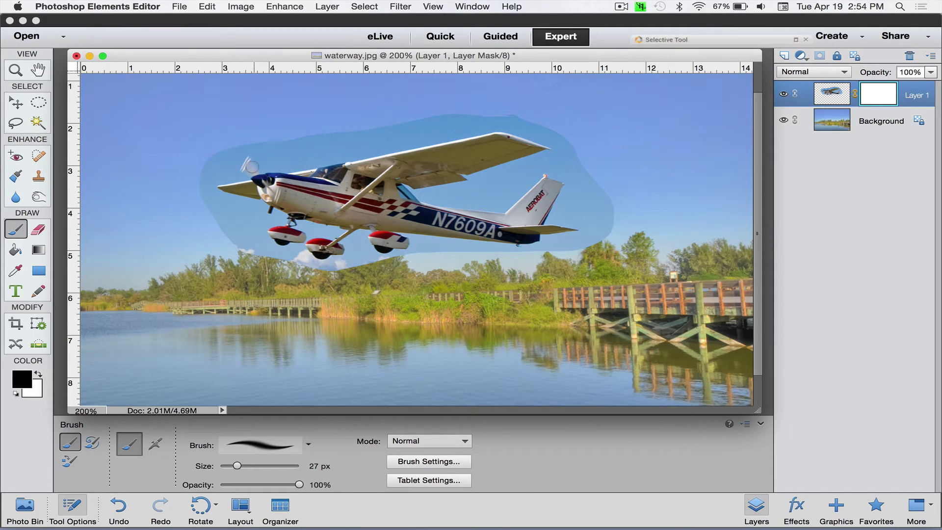
{"action": "key", "text": "super+equal"}
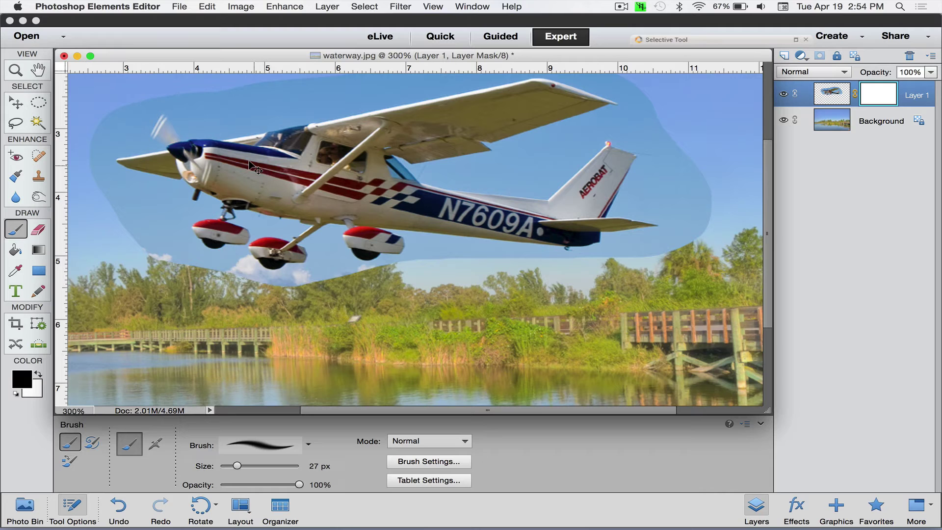
{"action": "key", "text": "super+equal"}
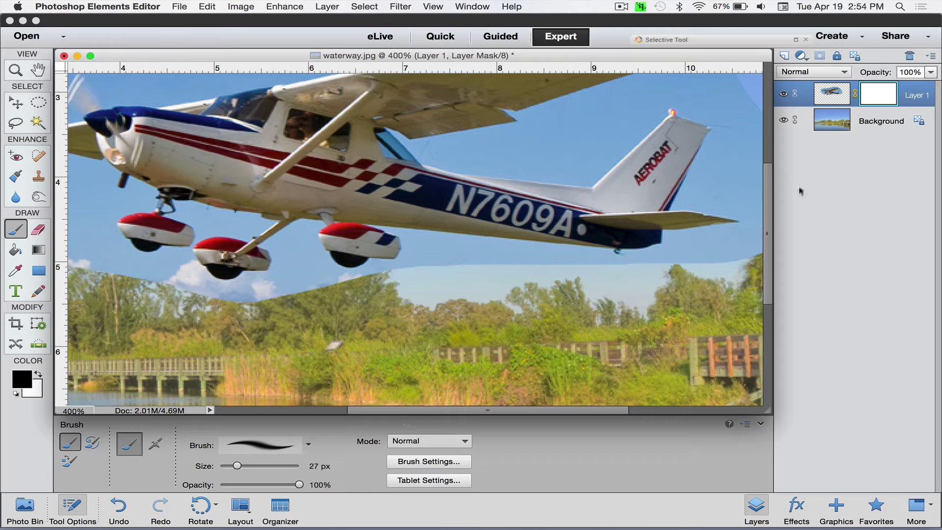
{"action": "left_click_drag", "start_coordinate": [768, 193], "coordinate": [768, 110]}
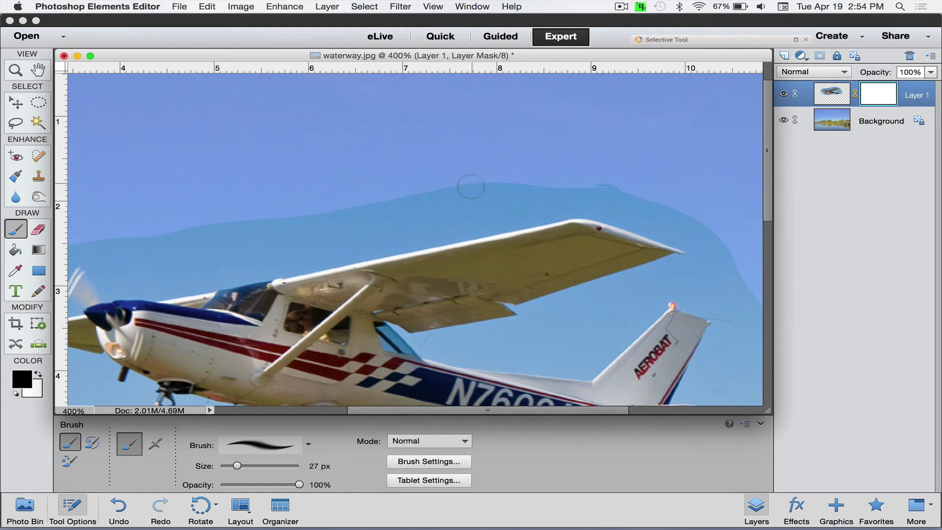
{"action": "mouse_move", "coordinate": [505, 193]}
{"action": "left_mouse_down"}
{"action": "mouse_move", "coordinate": [448, 191]}
{"action": "mouse_move", "coordinate": [569, 193]}
{"action": "left_mouse_up"}
{"action": "mouse_move", "coordinate": [306, 216]}
{"action": "left_mouse_down"}
{"action": "mouse_move", "coordinate": [510, 210]}
{"action": "mouse_move", "coordinate": [651, 191]}
{"action": "mouse_move", "coordinate": [606, 190]}
{"action": "left_mouse_up"}
{"action": "mouse_move", "coordinate": [679, 218]}
{"action": "left_mouse_down"}
{"action": "mouse_move", "coordinate": [737, 253]}
{"action": "mouse_move", "coordinate": [670, 223]}
{"action": "mouse_move", "coordinate": [559, 197]}
{"action": "mouse_move", "coordinate": [624, 193]}
{"action": "mouse_move", "coordinate": [693, 226]}
{"action": "mouse_move", "coordinate": [690, 263]}
{"action": "mouse_move", "coordinate": [703, 249]}
{"action": "mouse_move", "coordinate": [676, 225]}
{"action": "mouse_move", "coordinate": [573, 181]}
{"action": "mouse_move", "coordinate": [222, 210]}
{"action": "mouse_move", "coordinate": [302, 218]}
{"action": "mouse_move", "coordinate": [340, 235]}
{"action": "mouse_move", "coordinate": [277, 244]}
{"action": "mouse_move", "coordinate": [282, 228]}
{"action": "mouse_move", "coordinate": [407, 200]}
{"action": "mouse_move", "coordinate": [389, 221]}
{"action": "mouse_move", "coordinate": [466, 216]}
{"action": "left_mouse_up"}
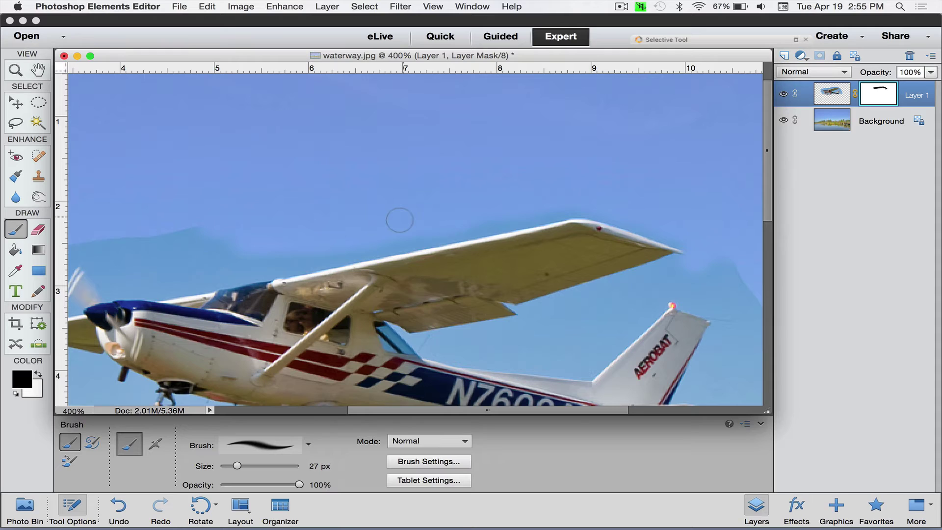
{"action": "mouse_move", "coordinate": [451, 234]}
{"action": "left_mouse_down"}
{"action": "mouse_move", "coordinate": [524, 273]}
{"action": "mouse_move", "coordinate": [575, 329]}
{"action": "left_mouse_up"}
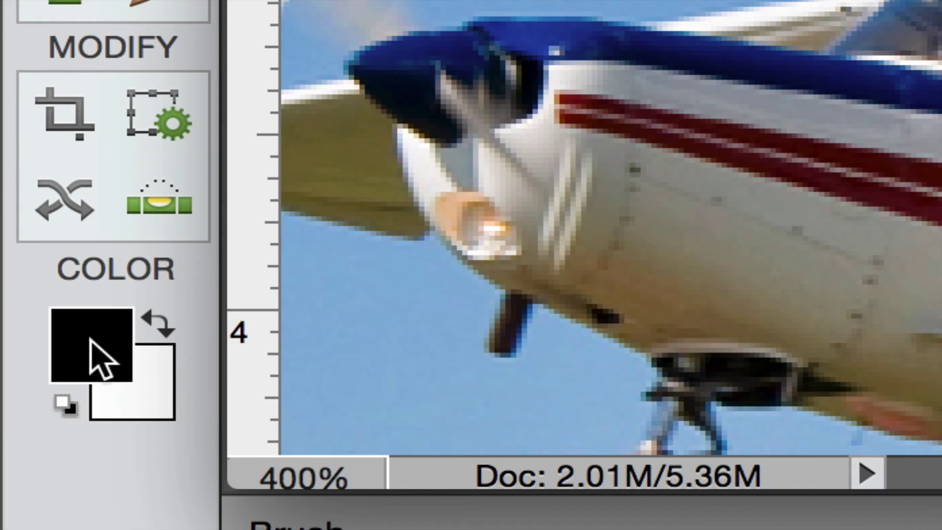
Paint white to restore the wing, then black to hide more dark sky above it
{"action": "left_click", "coordinate": [158, 316]}
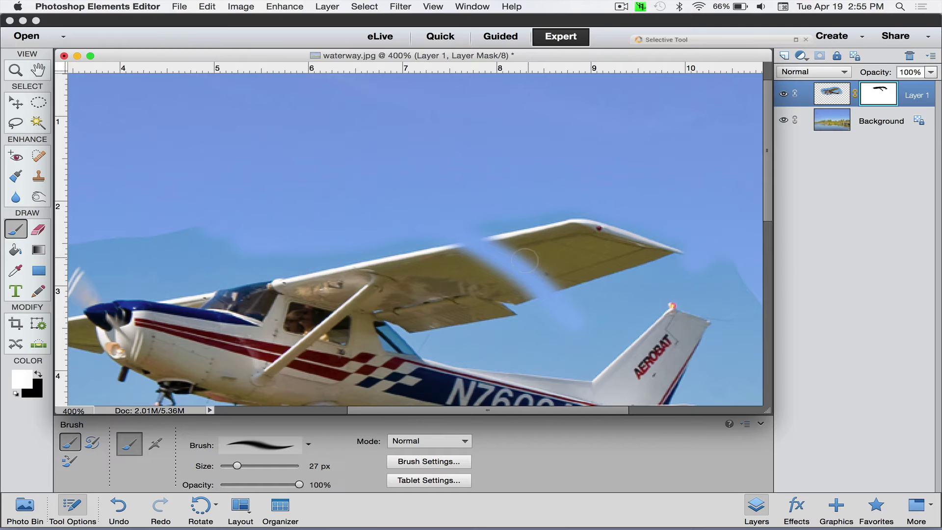
{"action": "mouse_move", "coordinate": [520, 262]}
{"action": "left_mouse_down"}
{"action": "mouse_move", "coordinate": [491, 255]}
{"action": "mouse_move", "coordinate": [499, 249]}
{"action": "mouse_move", "coordinate": [451, 261]}
{"action": "mouse_move", "coordinate": [504, 252]}
{"action": "mouse_move", "coordinate": [545, 266]}
{"action": "mouse_move", "coordinate": [531, 289]}
{"action": "mouse_move", "coordinate": [569, 272]}
{"action": "mouse_move", "coordinate": [466, 280]}
{"action": "left_mouse_up"}
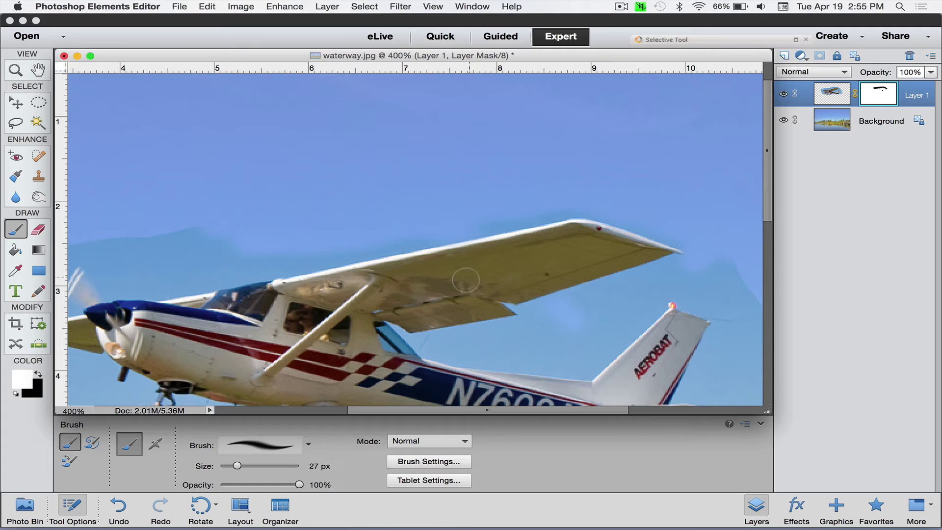
{"action": "left_click", "coordinate": [38, 374]}
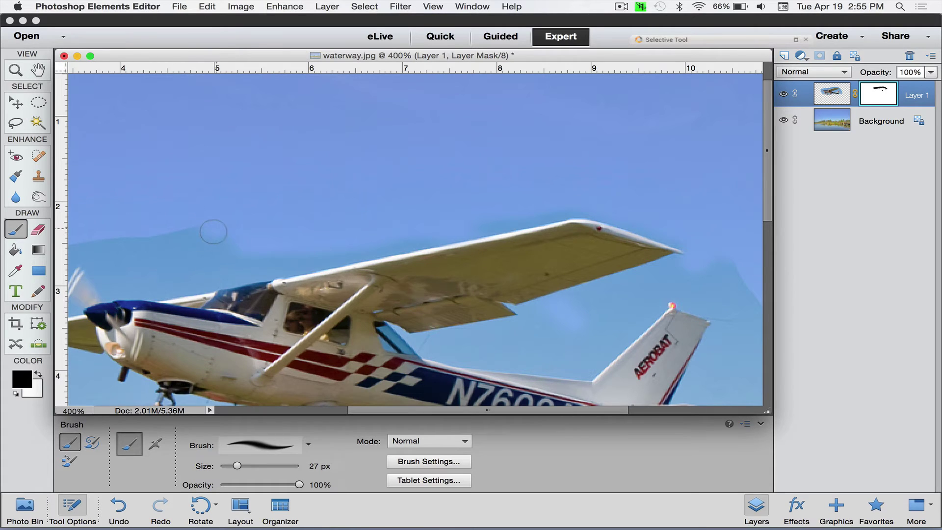
{"action": "mouse_move", "coordinate": [214, 231]}
{"action": "left_mouse_down"}
{"action": "mouse_move", "coordinate": [167, 237]}
{"action": "mouse_move", "coordinate": [236, 247]}
{"action": "mouse_move", "coordinate": [216, 262]}
{"action": "mouse_move", "coordinate": [275, 254]}
{"action": "mouse_move", "coordinate": [263, 265]}
{"action": "mouse_move", "coordinate": [117, 235]}
{"action": "mouse_move", "coordinate": [105, 242]}
{"action": "mouse_move", "coordinate": [124, 244]}
{"action": "left_mouse_up"}
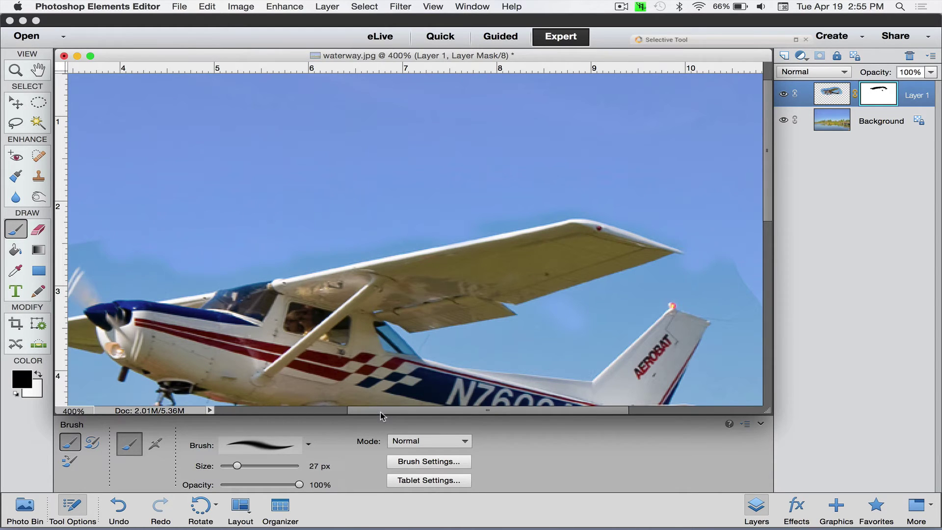
{"action": "left_click_drag", "start_coordinate": [380, 413], "coordinate": [312, 414]}
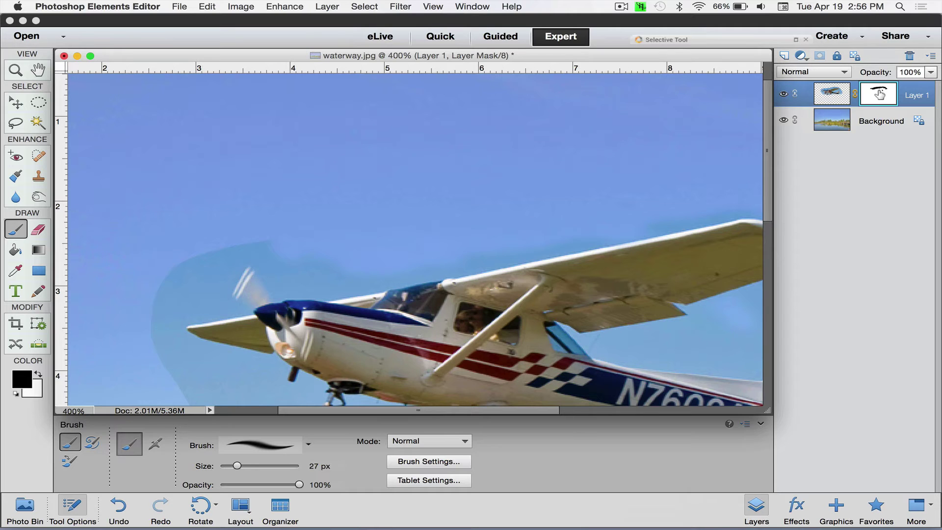
View the mask alone, paint its grey streak solid black, then return to the normal image
{"action": "left_click", "coordinate": [879, 94], "text": "alt"}
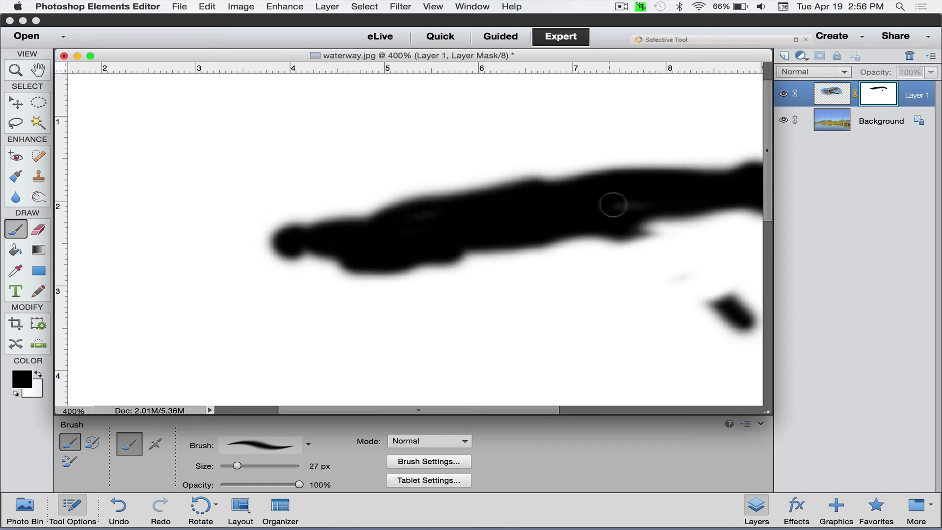
{"action": "mouse_move", "coordinate": [622, 207]}
{"action": "left_mouse_down"}
{"action": "mouse_move", "coordinate": [605, 206]}
{"action": "mouse_move", "coordinate": [653, 198]}
{"action": "mouse_move", "coordinate": [498, 199]}
{"action": "mouse_move", "coordinate": [555, 198]}
{"action": "mouse_move", "coordinate": [601, 174]}
{"action": "mouse_move", "coordinate": [687, 178]}
{"action": "left_mouse_up"}
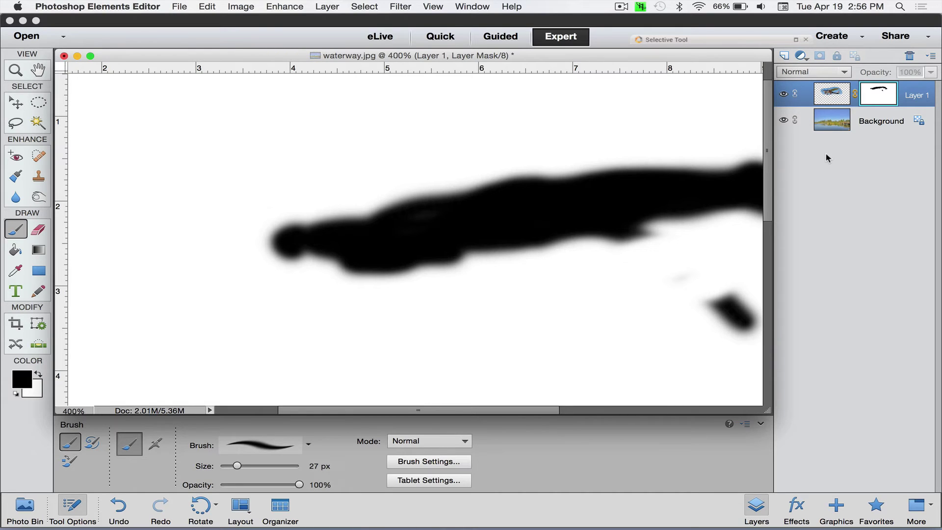
{"action": "left_click", "coordinate": [876, 95], "text": "alt"}
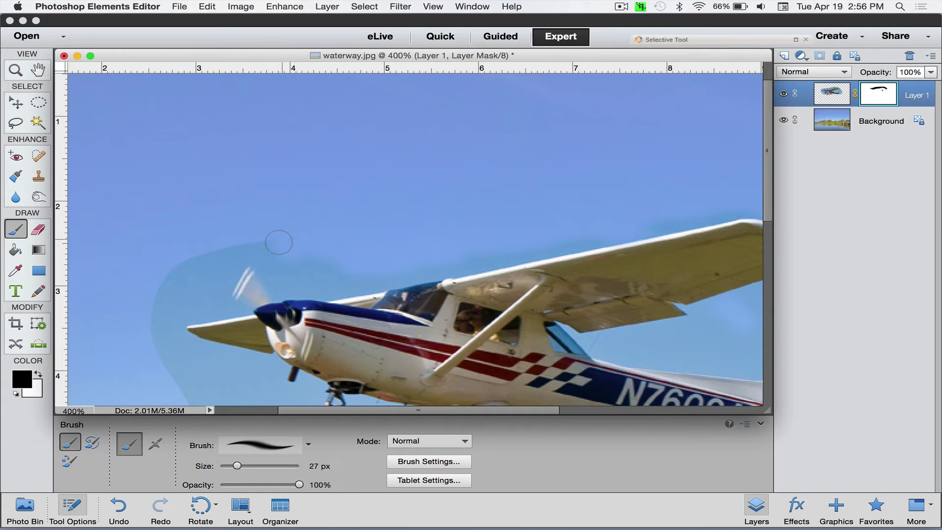
With a 45 px brush, mask out the pale halo around the nose, wheels and cockpit
{"action": "mouse_move", "coordinate": [279, 243]}
{"action": "left_mouse_down"}
{"action": "mouse_move", "coordinate": [158, 273]}
{"action": "mouse_move", "coordinate": [258, 260]}
{"action": "mouse_move", "coordinate": [293, 284]}
{"action": "mouse_move", "coordinate": [295, 264]}
{"action": "left_mouse_up"}
{"action": "key", "text": "bracketright"}
{"action": "key", "text": "bracketright"}
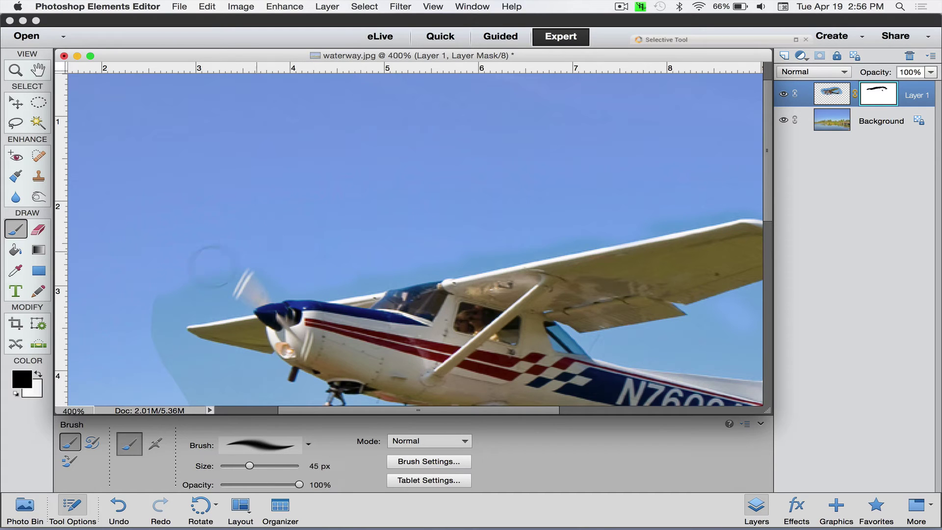
{"action": "mouse_move", "coordinate": [203, 273]}
{"action": "left_mouse_down"}
{"action": "mouse_move", "coordinate": [201, 293]}
{"action": "mouse_move", "coordinate": [154, 311]}
{"action": "mouse_move", "coordinate": [151, 353]}
{"action": "mouse_move", "coordinate": [169, 372]}
{"action": "left_mouse_up"}
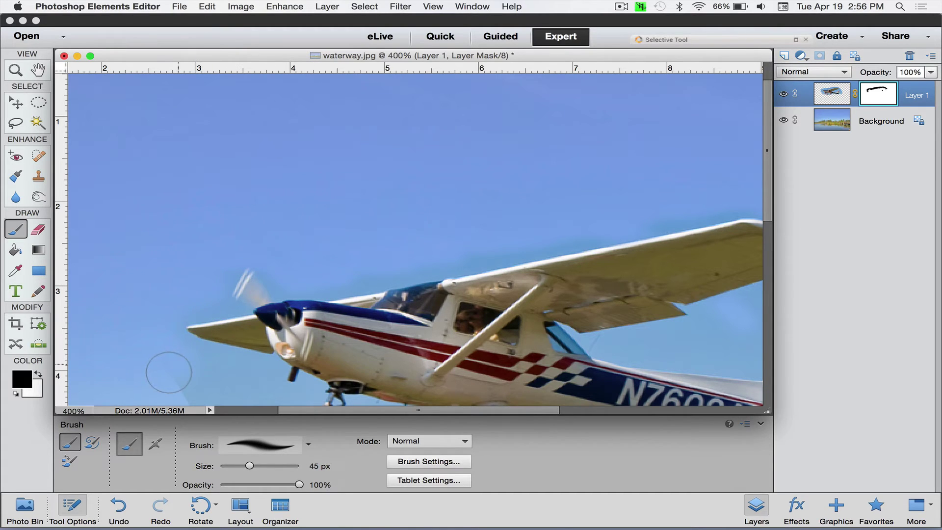
{"action": "key", "text": "super+minus"}
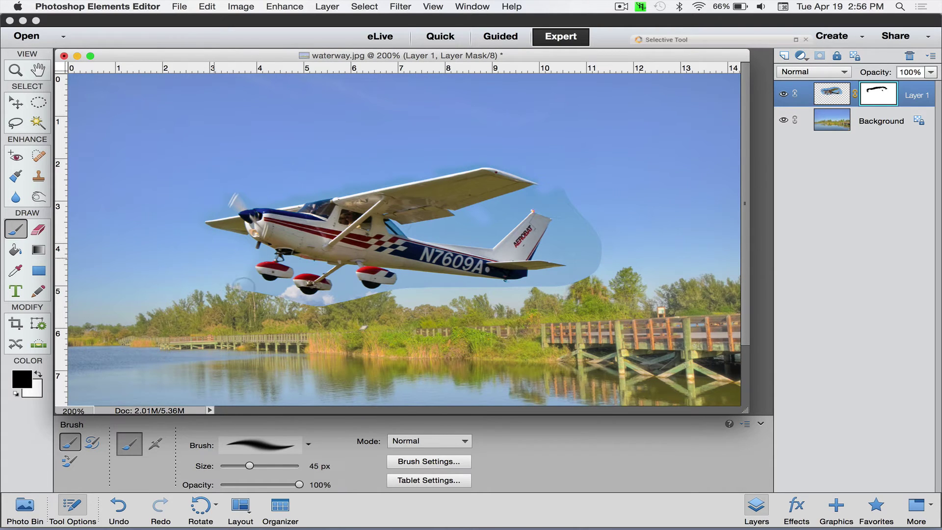
{"action": "mouse_move", "coordinate": [248, 287]}
{"action": "left_mouse_down"}
{"action": "mouse_move", "coordinate": [339, 293]}
{"action": "mouse_move", "coordinate": [347, 273]}
{"action": "mouse_move", "coordinate": [400, 291]}
{"action": "mouse_move", "coordinate": [529, 295]}
{"action": "mouse_move", "coordinate": [575, 266]}
{"action": "mouse_move", "coordinate": [587, 243]}
{"action": "mouse_move", "coordinate": [584, 257]}
{"action": "mouse_move", "coordinate": [598, 251]}
{"action": "mouse_move", "coordinate": [586, 213]}
{"action": "mouse_move", "coordinate": [516, 198]}
{"action": "mouse_move", "coordinate": [440, 235]}
{"action": "mouse_move", "coordinate": [417, 235]}
{"action": "mouse_move", "coordinate": [482, 238]}
{"action": "mouse_move", "coordinate": [541, 200]}
{"action": "mouse_move", "coordinate": [564, 223]}
{"action": "mouse_move", "coordinate": [547, 253]}
{"action": "mouse_move", "coordinate": [580, 230]}
{"action": "mouse_move", "coordinate": [552, 276]}
{"action": "mouse_move", "coordinate": [505, 294]}
{"action": "mouse_move", "coordinate": [467, 295]}
{"action": "left_mouse_up"}
{"action": "left_click_drag", "start_coordinate": [370, 211], "coordinate": [340, 186]}
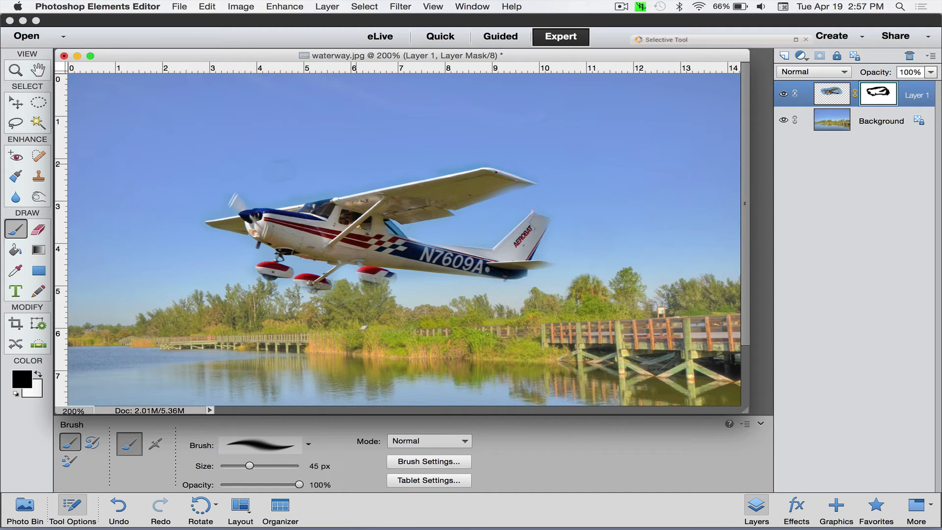
Move the plane into the upper-right sky, scale it to about 23% and tilt it about 11°
{"action": "left_click", "coordinate": [16, 103]}
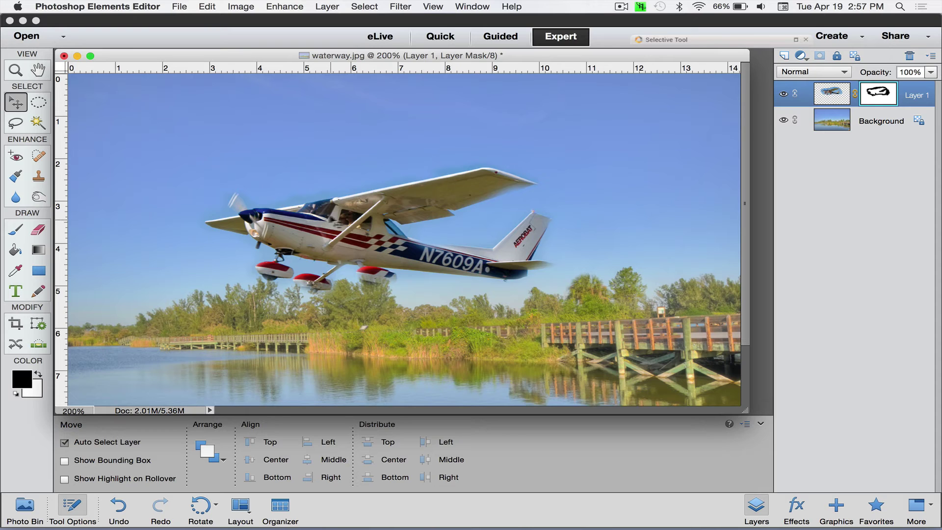
{"action": "left_click_drag", "start_coordinate": [323, 216], "coordinate": [460, 172]}
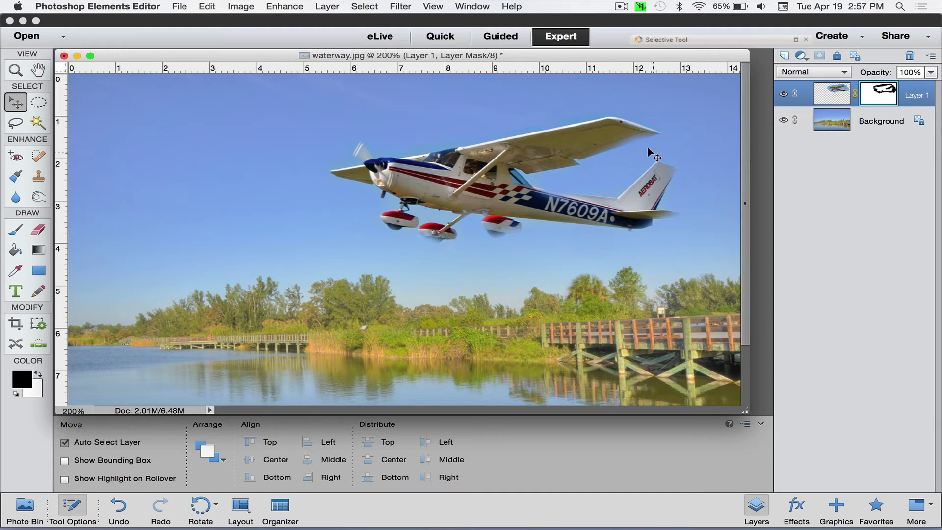
{"action": "key", "text": "super+t"}
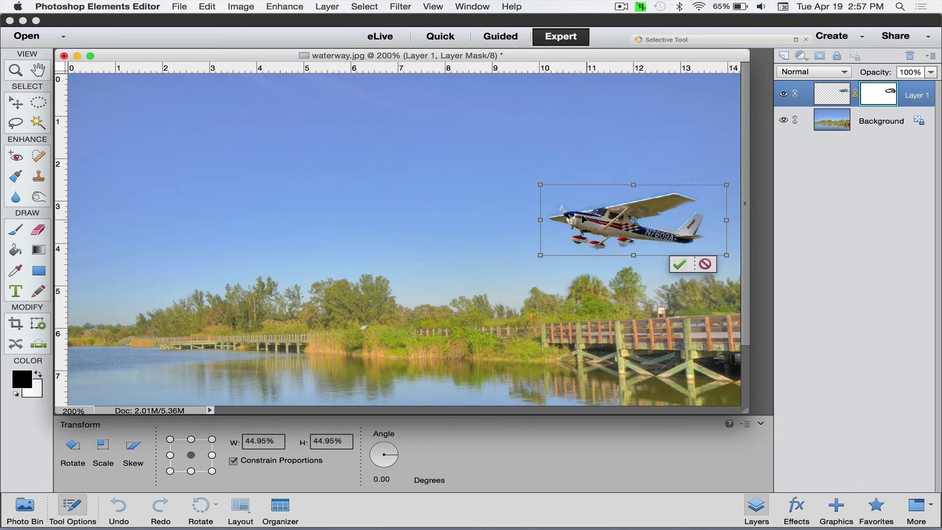
{"action": "left_click_drag", "start_coordinate": [584, 219], "coordinate": [565, 134]}
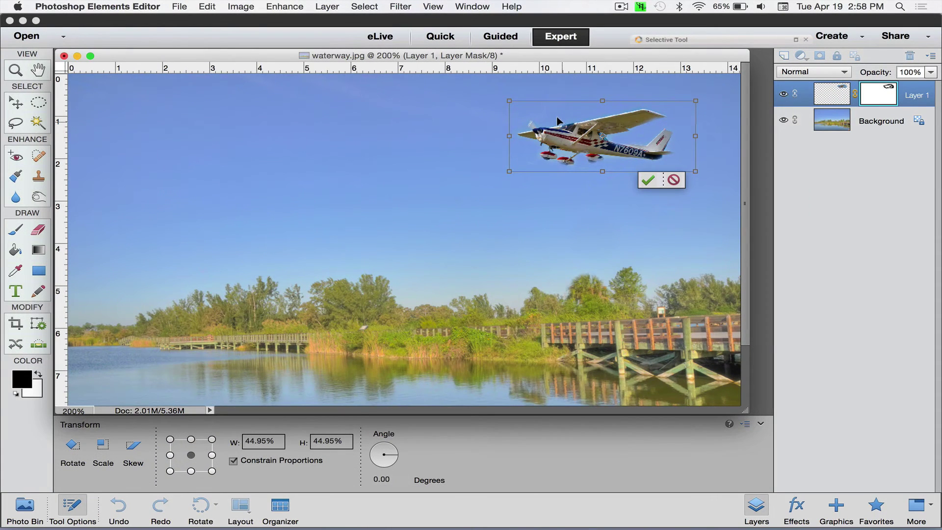
{"action": "left_click_drag", "start_coordinate": [330, 296], "coordinate": [53, 365]}
{"action": "left_click_drag", "start_coordinate": [485, 139], "coordinate": [525, 132]}
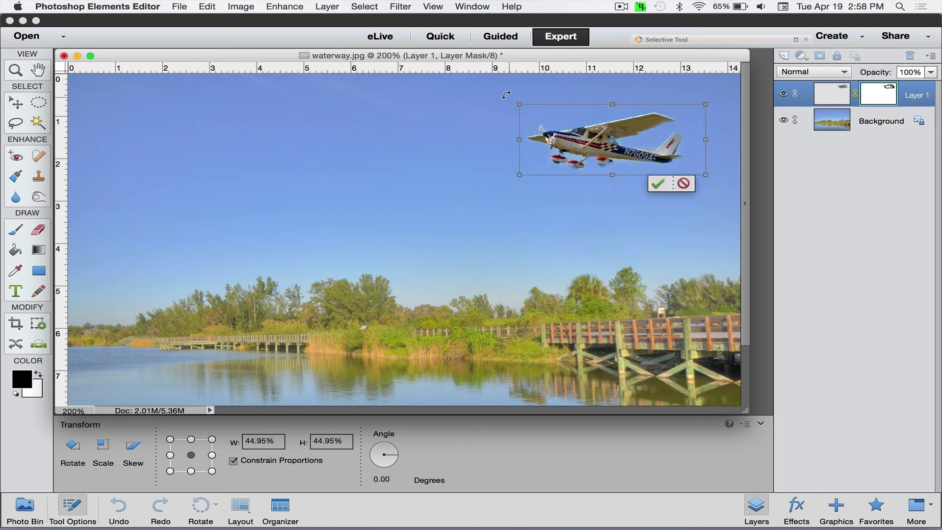
{"action": "left_click_drag", "start_coordinate": [505, 95], "coordinate": [526, 88]}
{"action": "left_click_drag", "start_coordinate": [615, 150], "coordinate": [588, 125]}
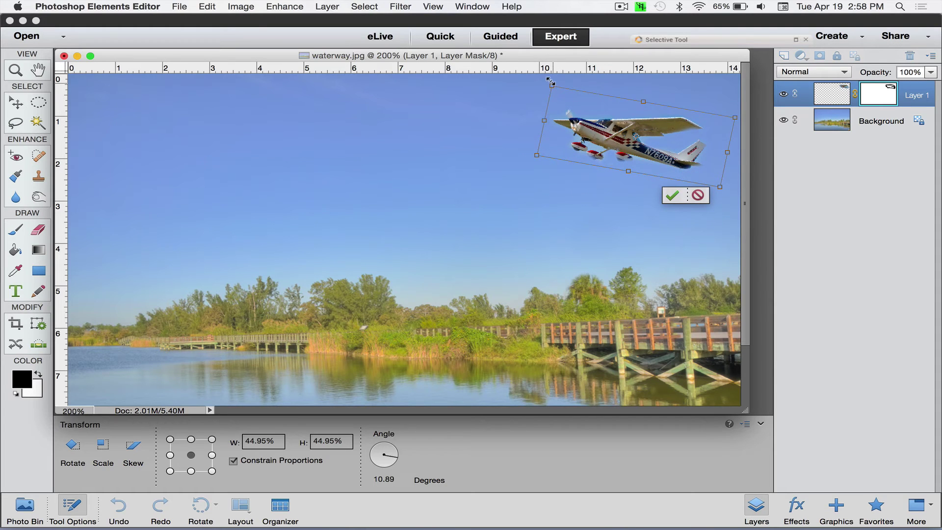
{"action": "left_click_drag", "start_coordinate": [550, 82], "coordinate": [651, 123]}
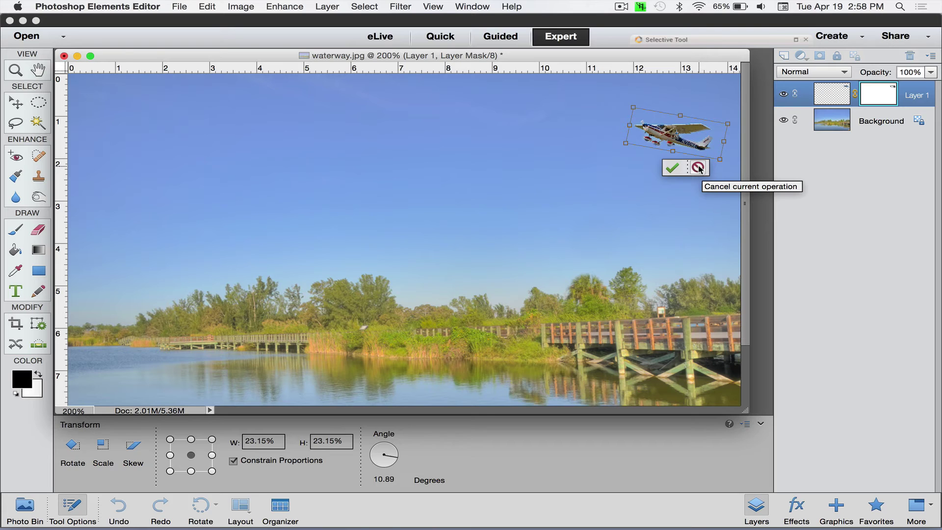
{"action": "left_click", "coordinate": [672, 168]}
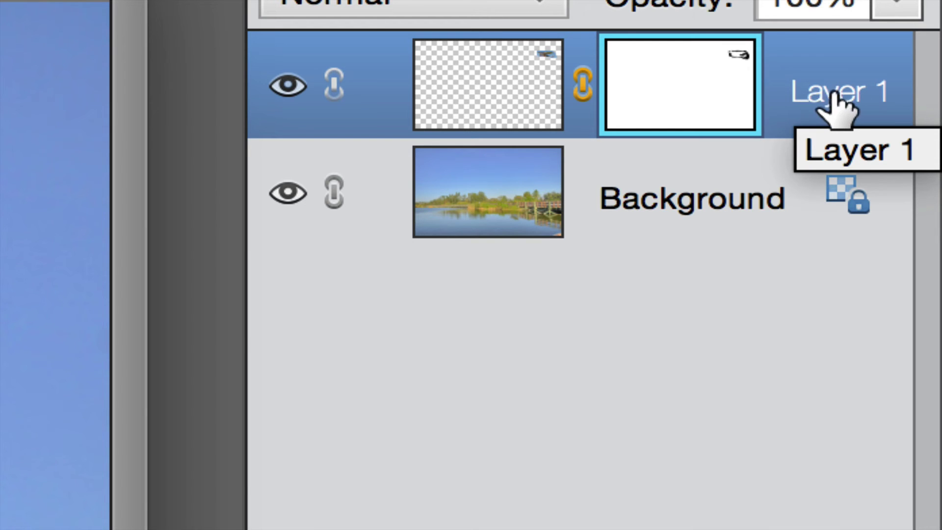
Rename Layer 1 to 'Airplane'
{"action": "double_click", "coordinate": [820, 98]}
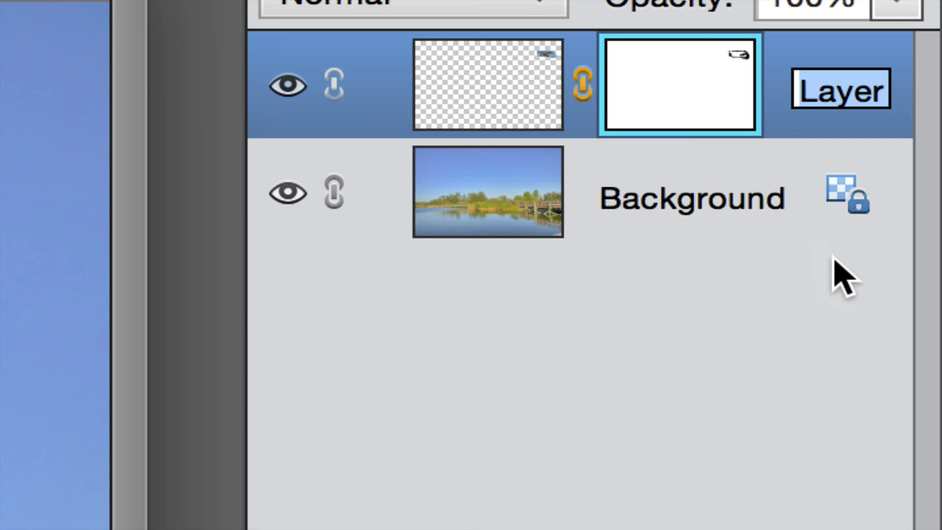
{"action": "type", "text": "Ai"}
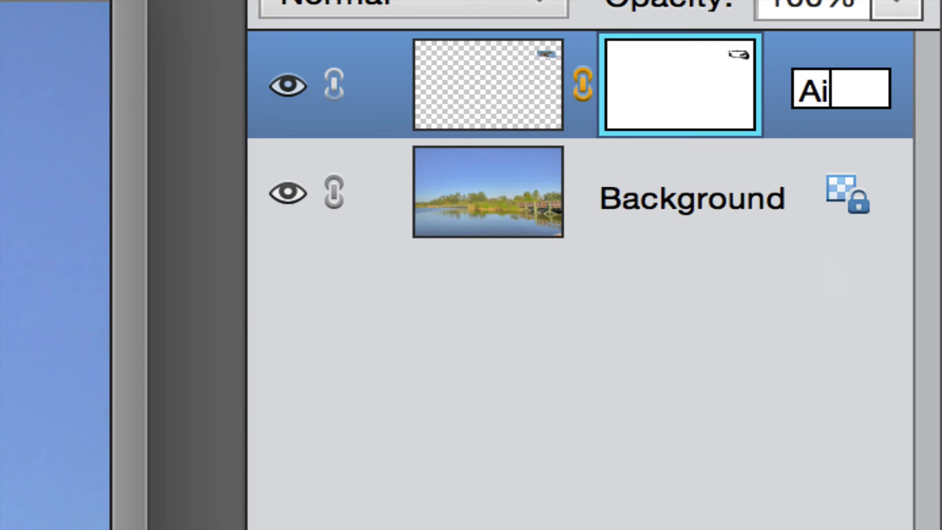
{"action": "type", "text": "rplane"}
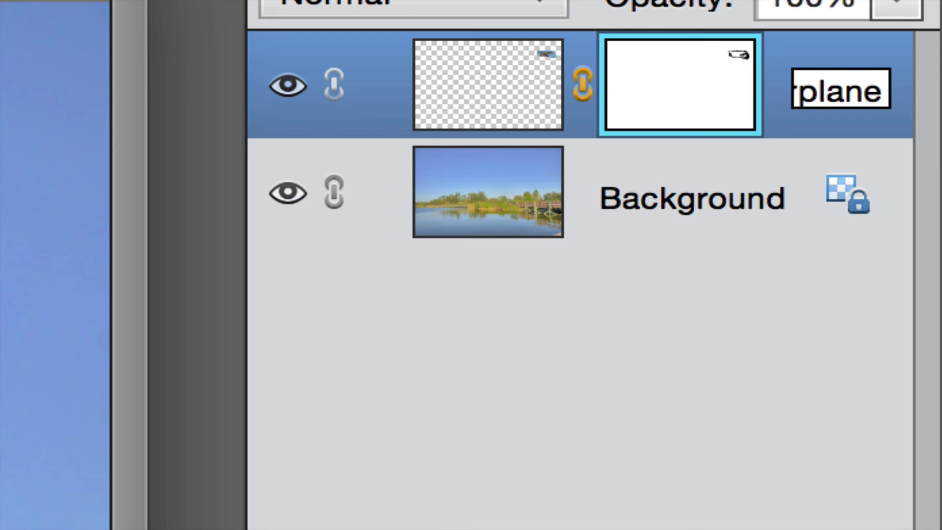
{"action": "key", "text": "Return"}
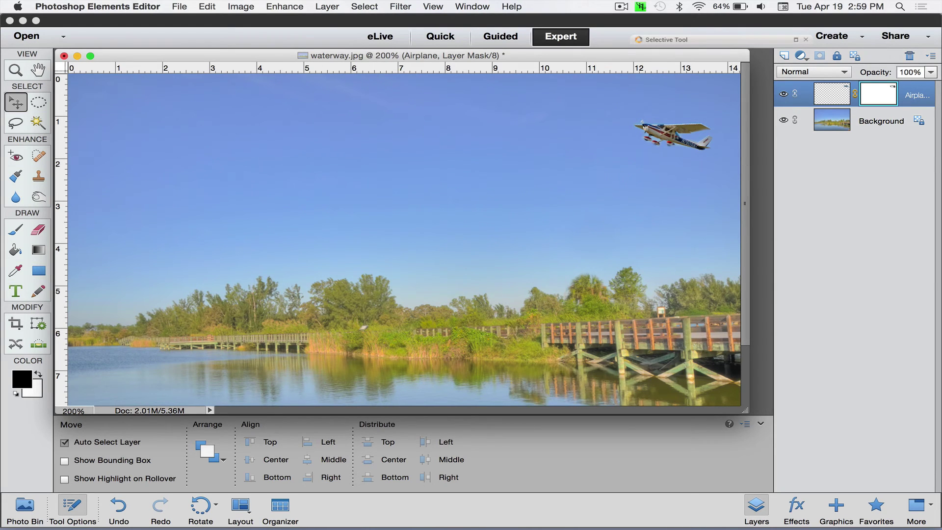
Save as waterway.psd in Photoshop format with layers, leaving Organizer inclusion off
{"action": "left_click", "coordinate": [180, 6]}
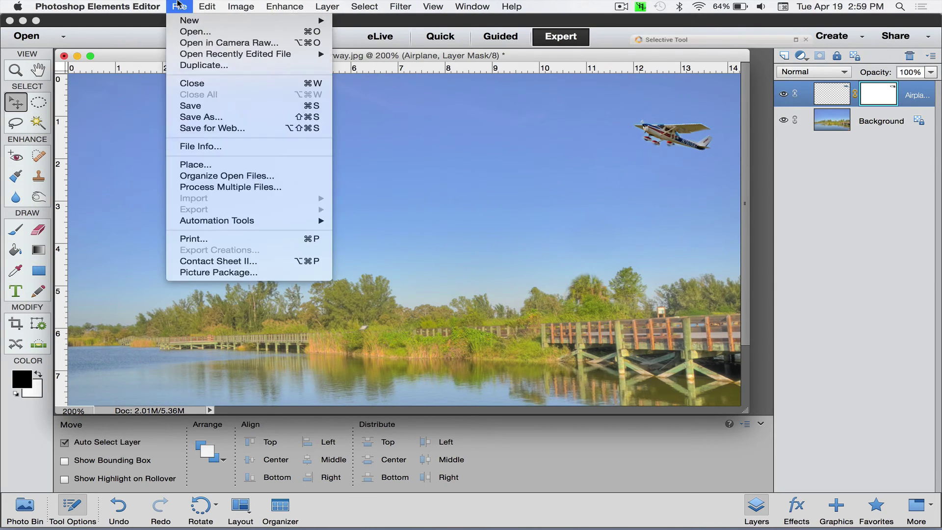
{"action": "left_click", "coordinate": [203, 118]}
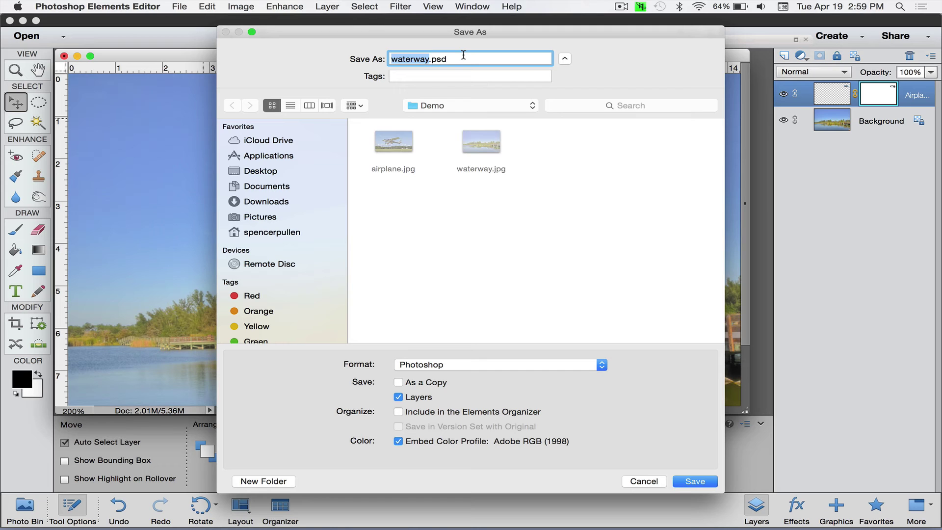
{"action": "left_click", "coordinate": [565, 59]}
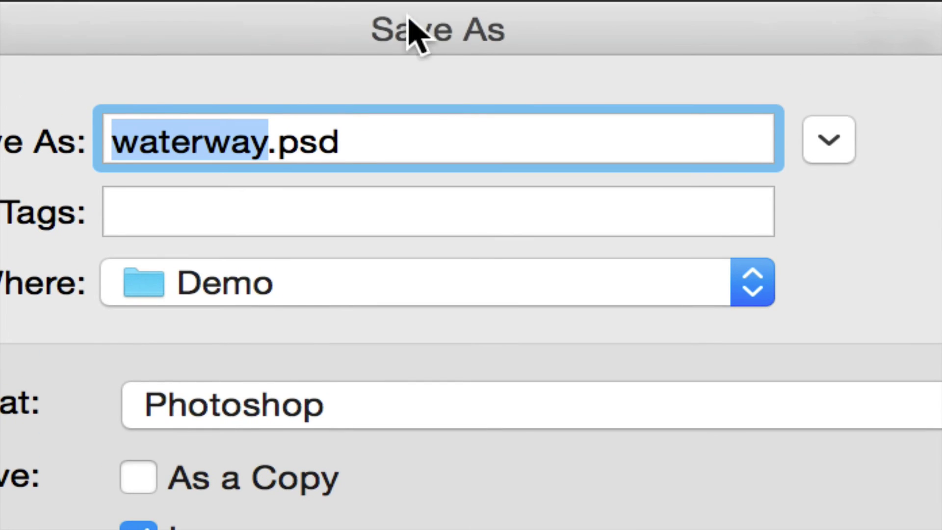
{"action": "left_click", "coordinate": [835, 149]}
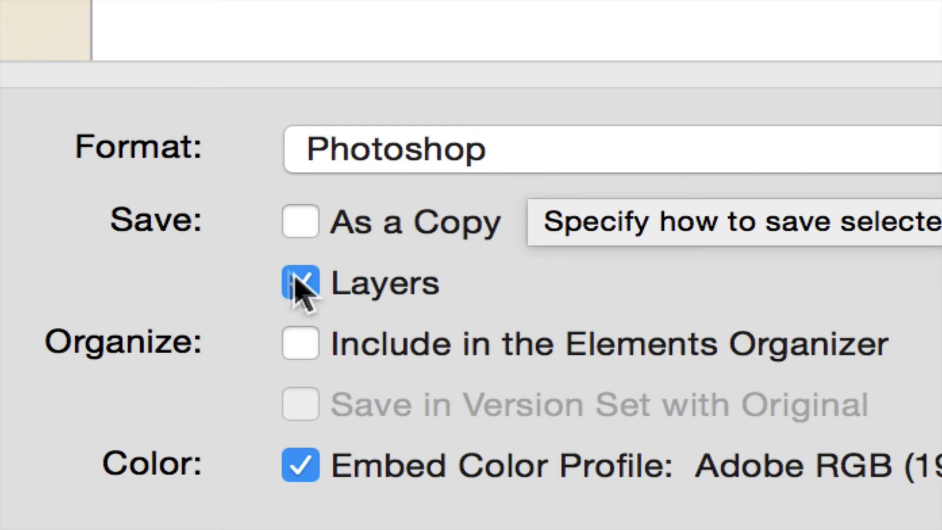
{"action": "left_click", "coordinate": [300, 350]}
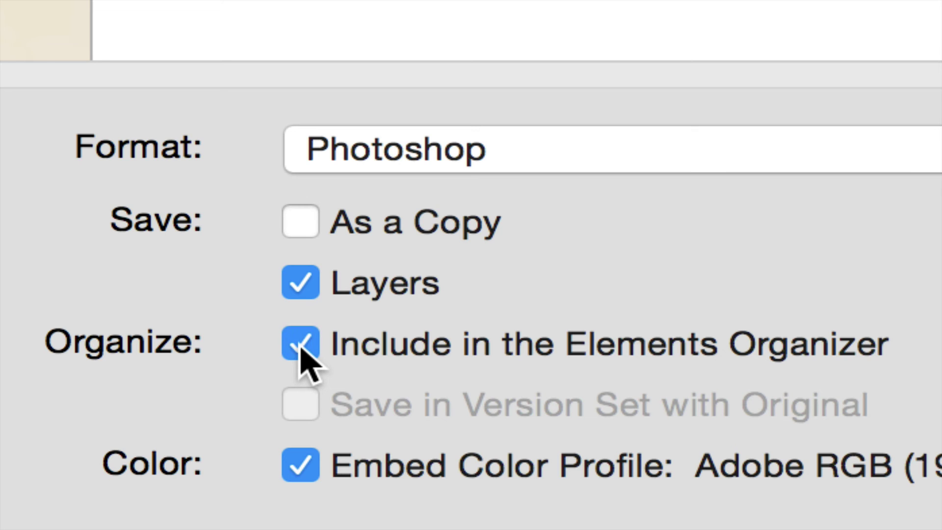
{"action": "left_click", "coordinate": [300, 349]}
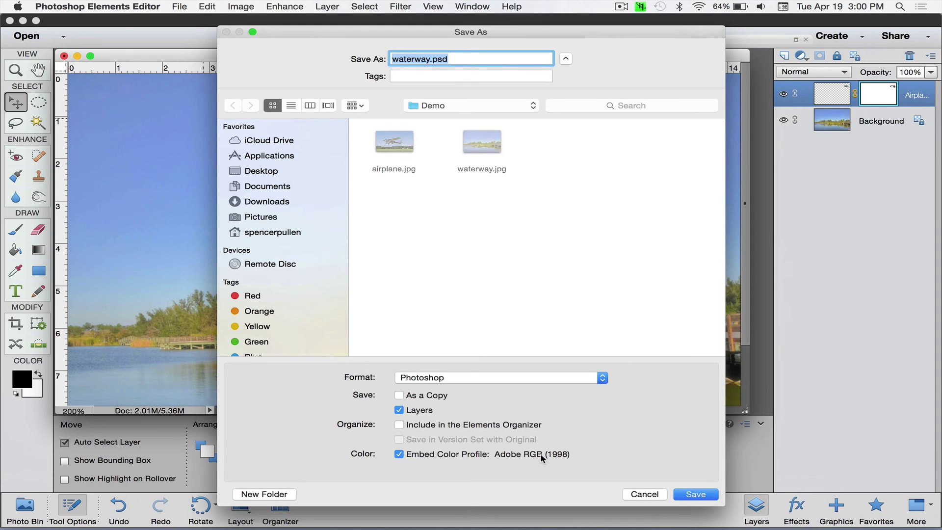
{"action": "left_click", "coordinate": [697, 495]}
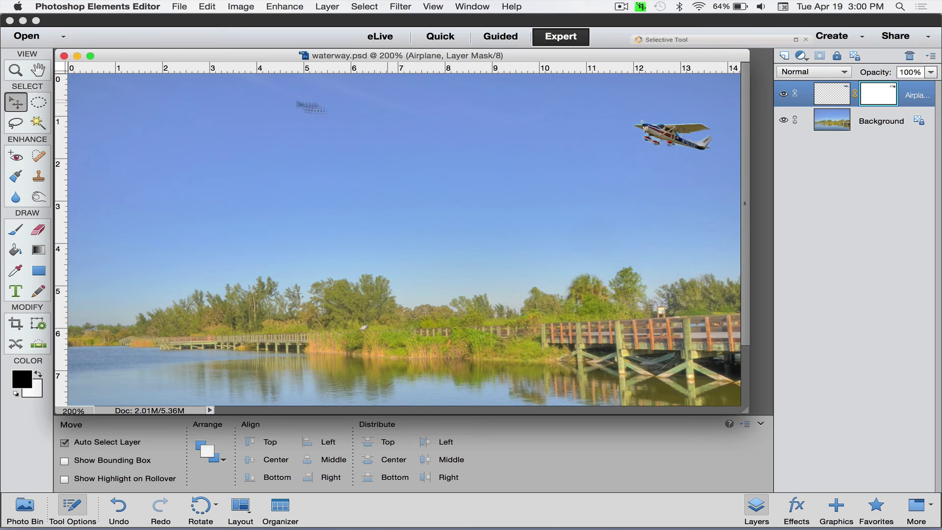
Save a JPEG copy named Finished.jpg instead of overwriting waterway.jpg
{"action": "left_click", "coordinate": [179, 9]}
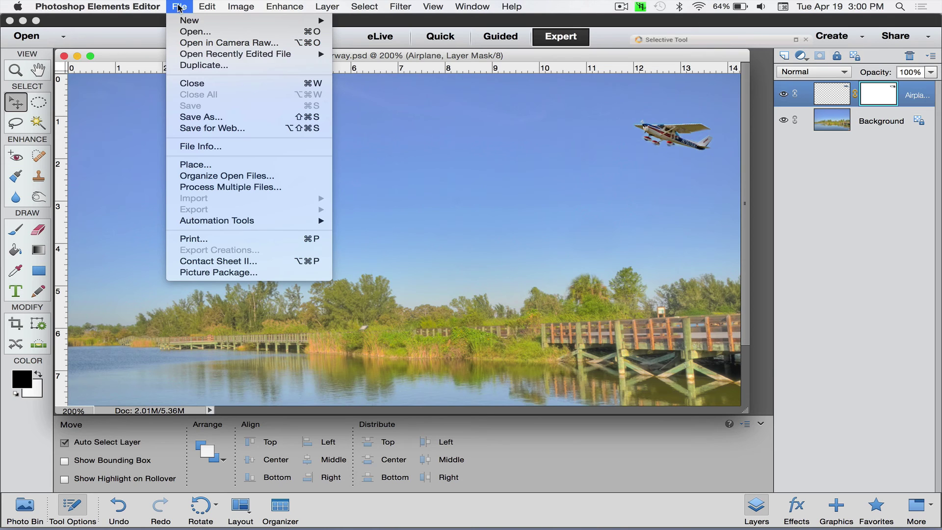
{"action": "left_click", "coordinate": [206, 111]}
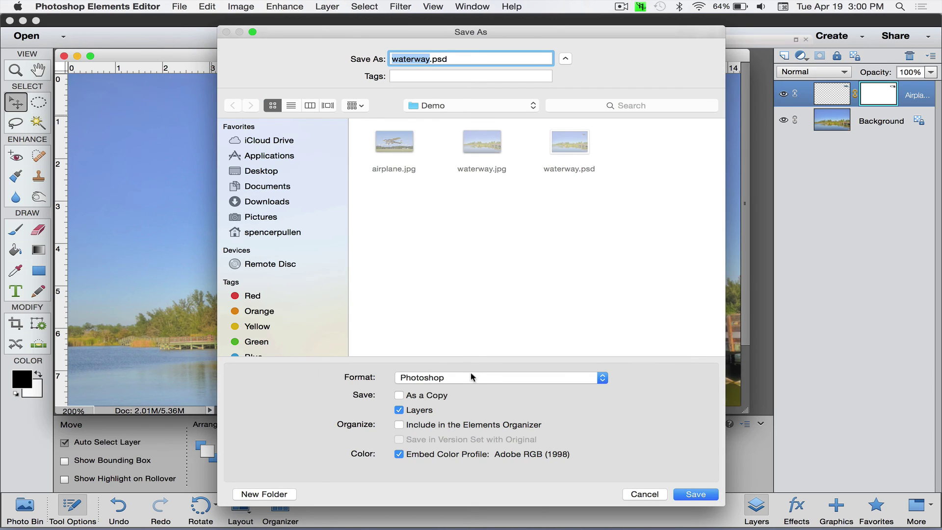
{"action": "left_click", "coordinate": [471, 379]}
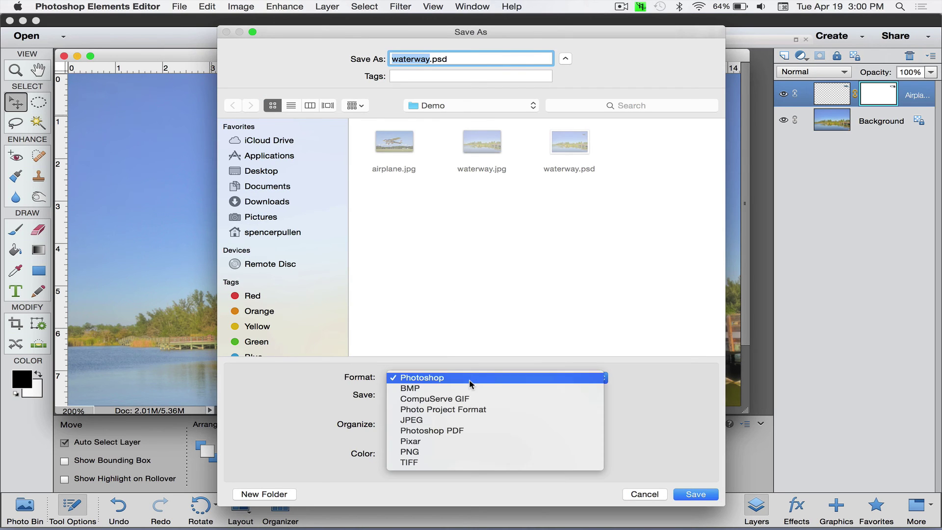
{"action": "left_click", "coordinate": [465, 420]}
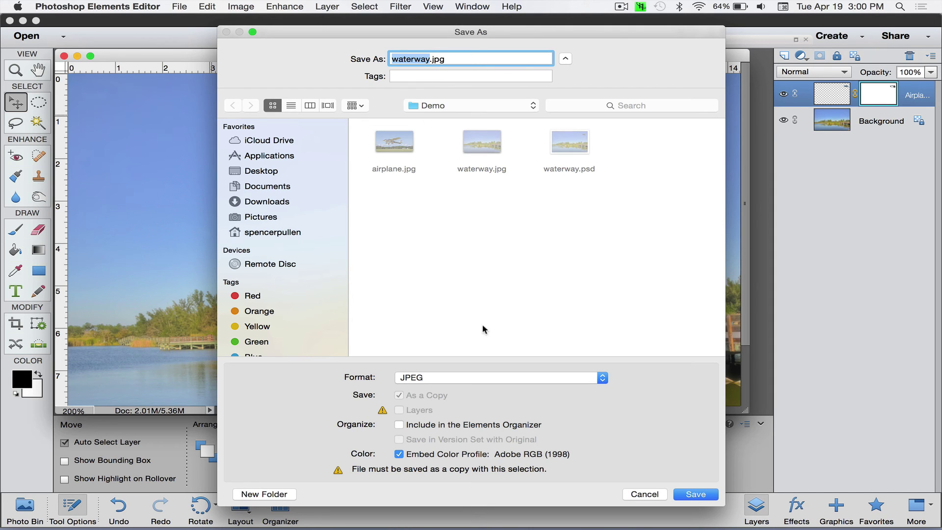
{"action": "left_click", "coordinate": [690, 495]}
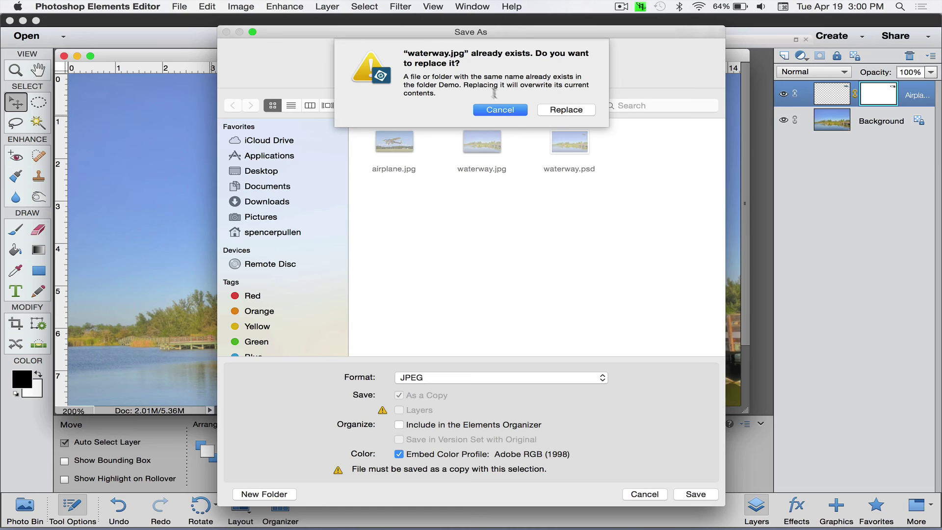
{"action": "left_click", "coordinate": [500, 109]}
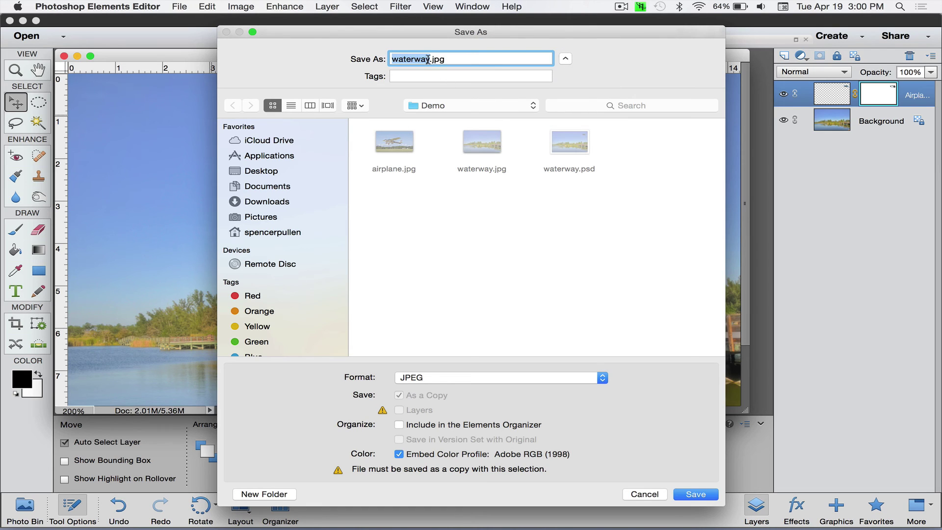
{"action": "type", "text": "Finished"}
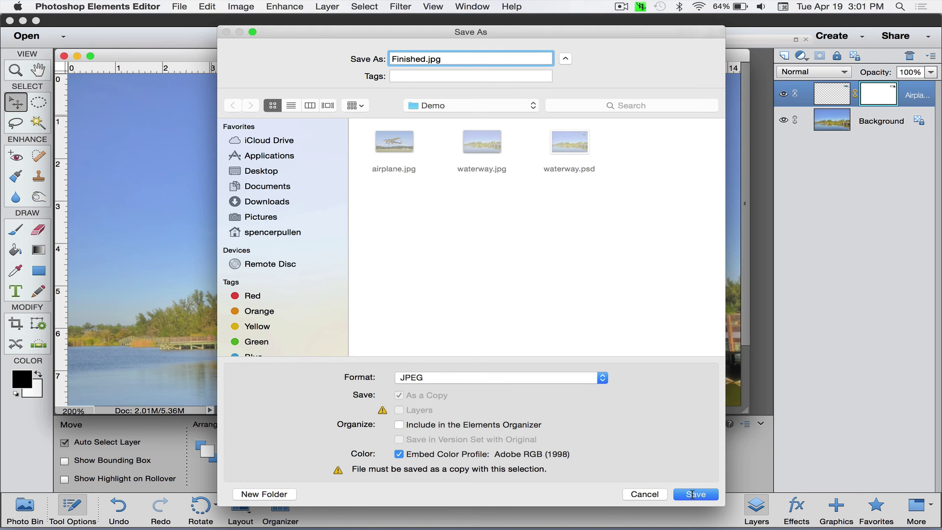
{"action": "left_click", "coordinate": [689, 493]}
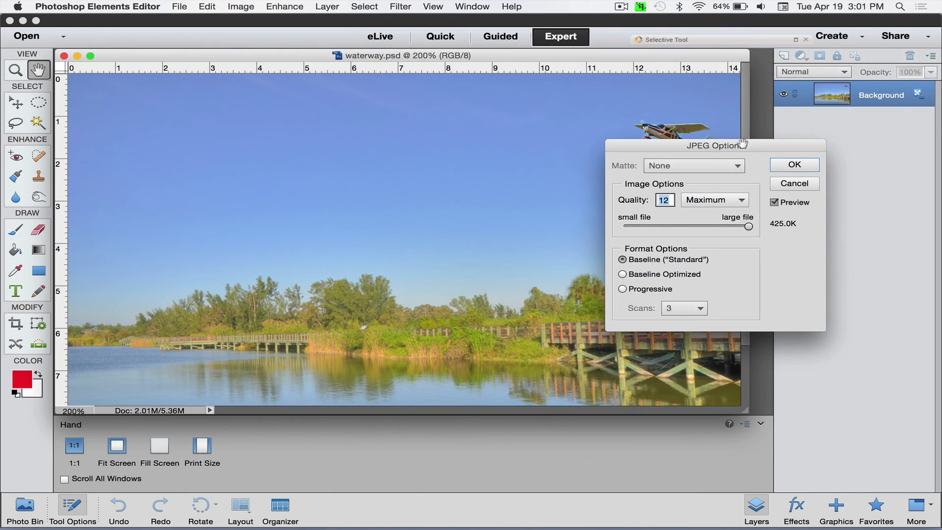
Save Finished.jpg with the JPEG quality set to 8 (High)
{"action": "left_click_drag", "start_coordinate": [730, 143], "coordinate": [531, 127]}
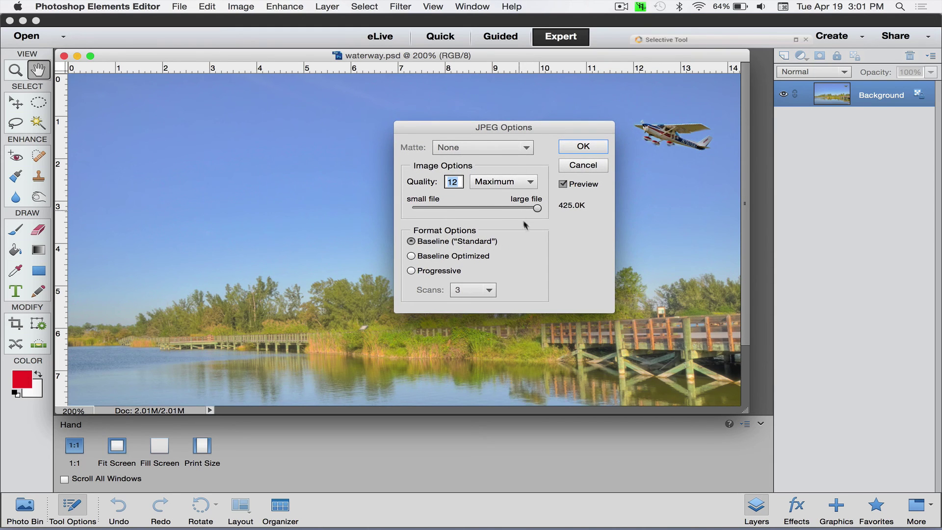
{"action": "mouse_move", "coordinate": [537, 208]}
{"action": "left_mouse_down"}
{"action": "mouse_move", "coordinate": [402, 210]}
{"action": "mouse_move", "coordinate": [540, 208]}
{"action": "left_mouse_up"}
{"action": "double_click", "coordinate": [453, 182]}
{"action": "type", "text": "8"}
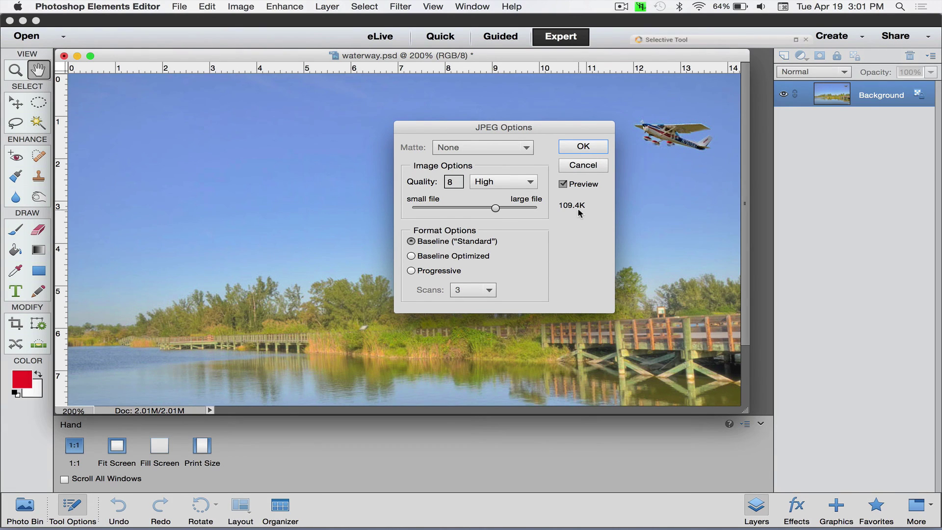
{"action": "left_click", "coordinate": [581, 147]}
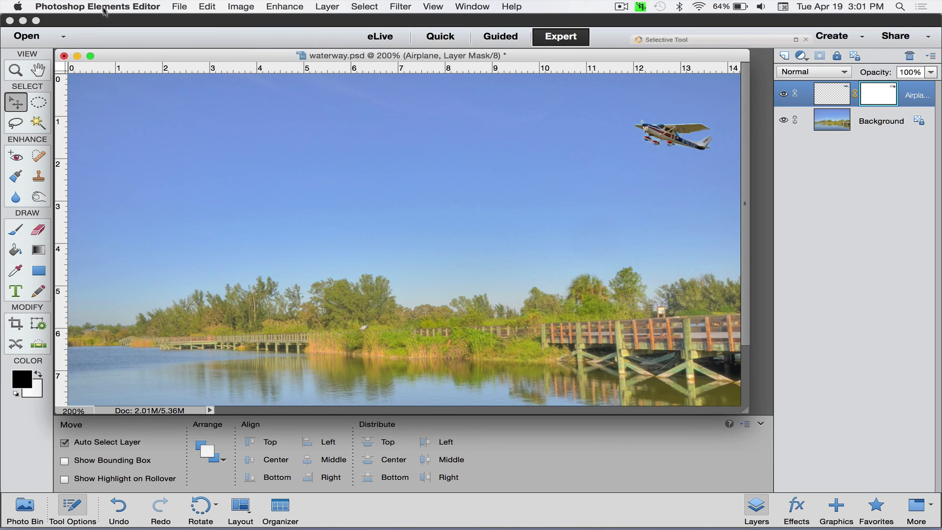
{"action": "left_click", "coordinate": [101, 5]}
Hide Photoshop Elements, Quick Look Finished.jpg in the Demo folder, then close the preview and Demo window
{"action": "left_click", "coordinate": [88, 91]}
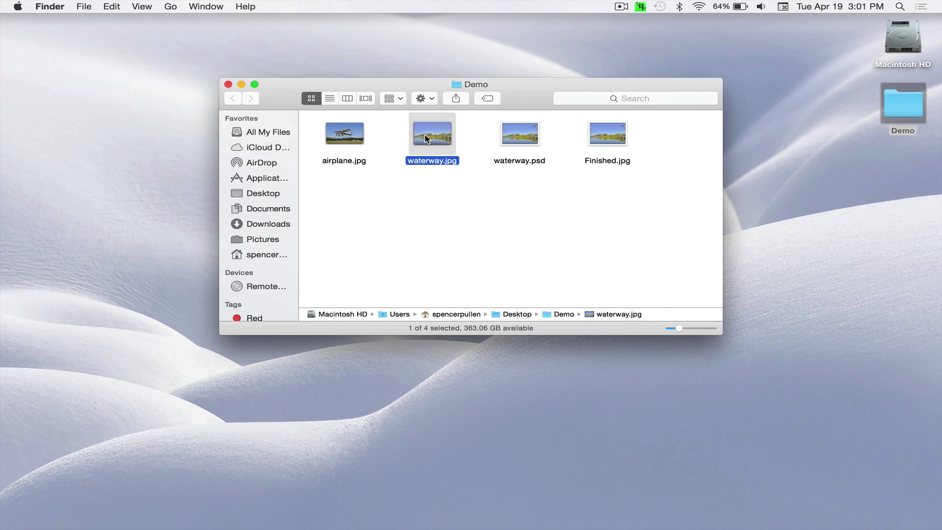
{"action": "left_click", "coordinate": [514, 146]}
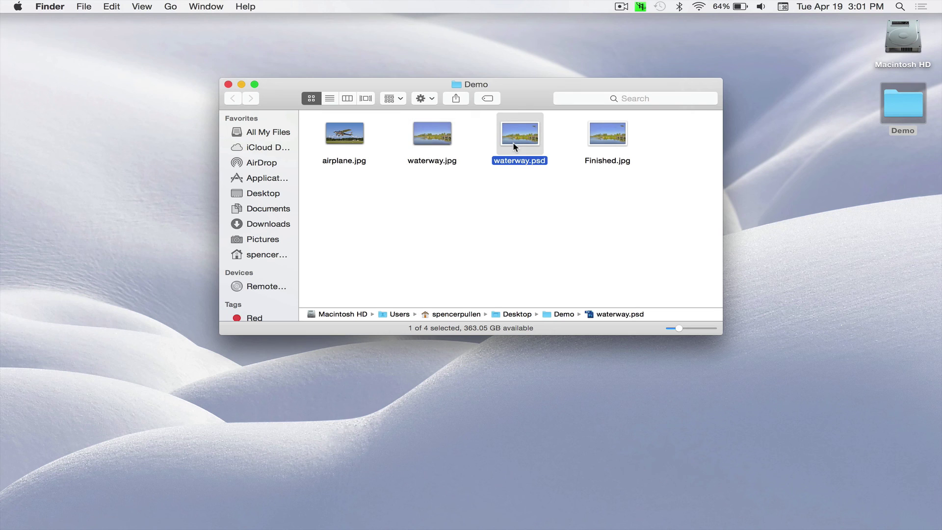
{"action": "left_click", "coordinate": [602, 137]}
{"action": "key", "text": "space"}
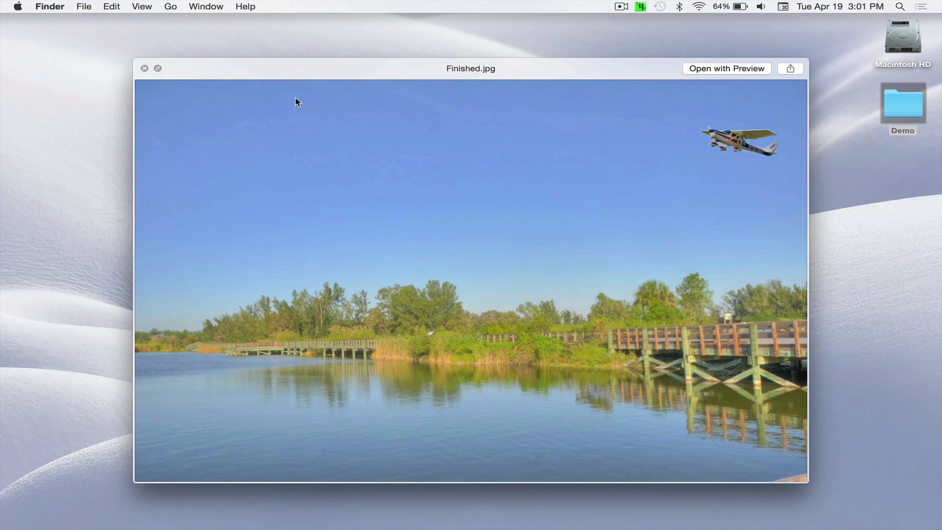
{"action": "left_click", "coordinate": [144, 69]}
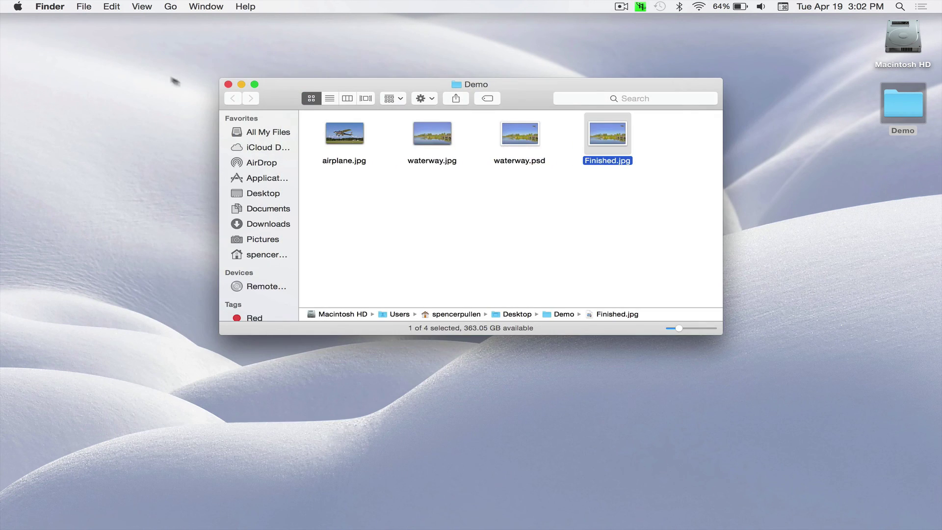
{"action": "left_click", "coordinate": [231, 89]}
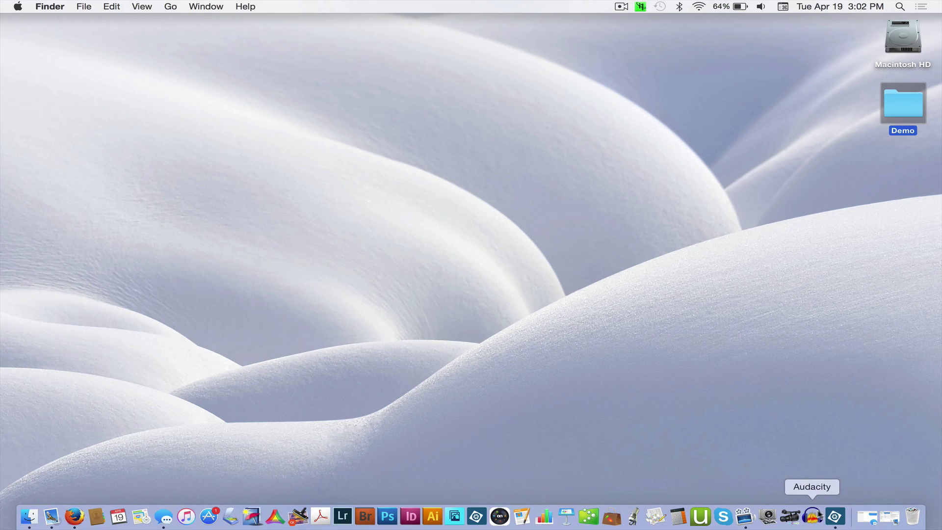
Bring Photoshop Elements back with waterway.psd and its Airplane layer in front
{"action": "left_click", "coordinate": [835, 516]}
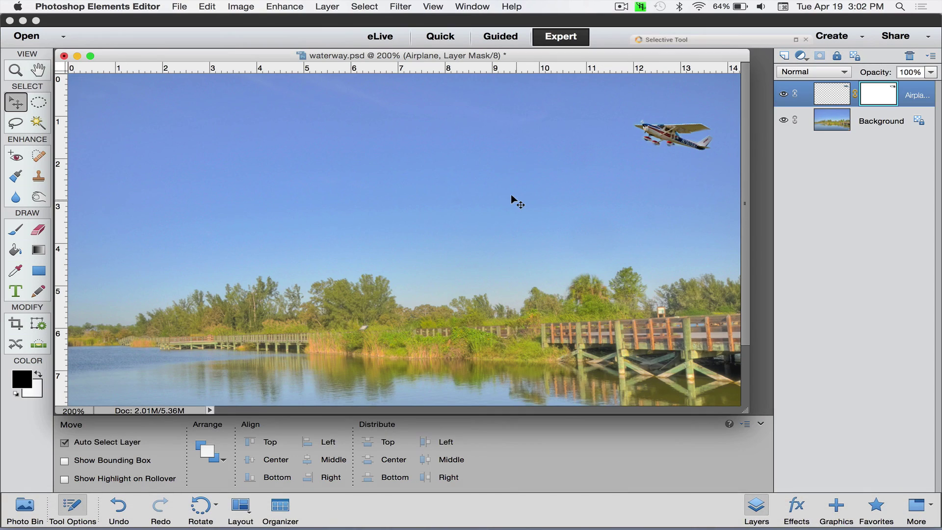
{"action": "mouse_move", "coordinate": [185, 55]}
{"action": "left_mouse_down"}
{"action": "mouse_move", "coordinate": [193, 54]}
{"action": "mouse_move", "coordinate": [185, 54]}
{"action": "left_mouse_up"}
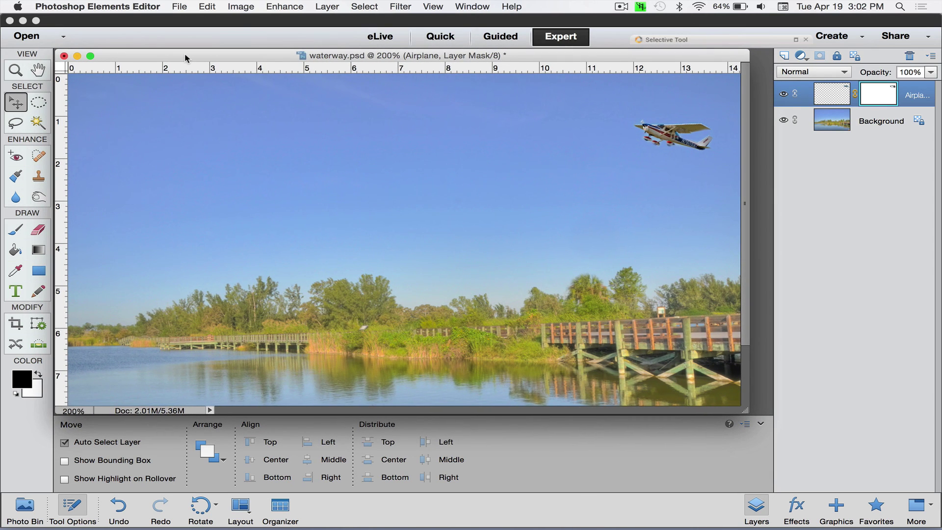